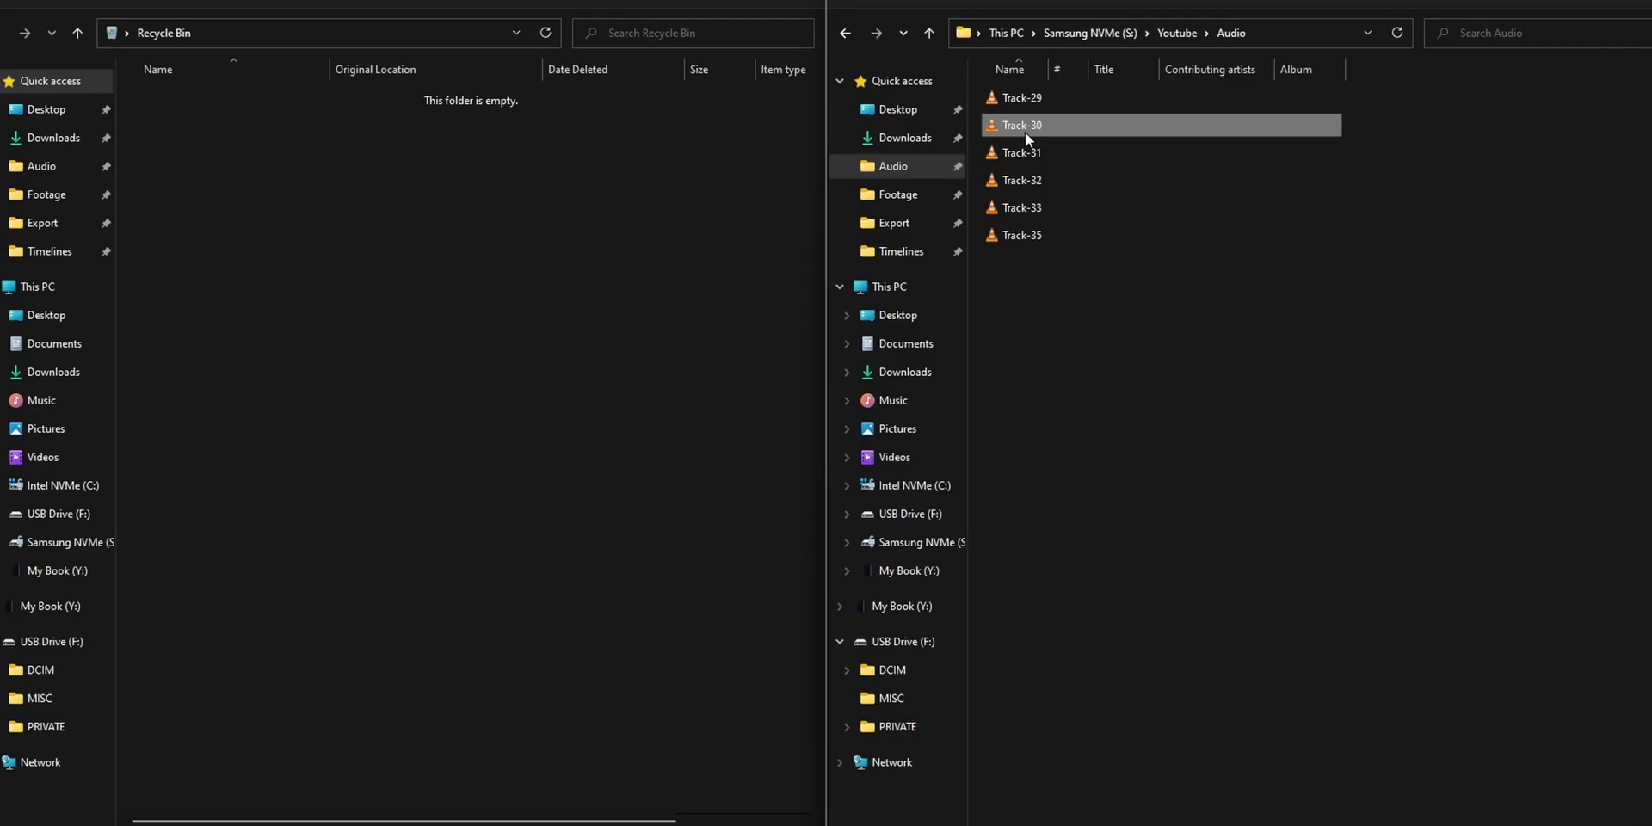
- Delete Track-30 from the Audio folder and confirm the Recycle Bin deletion prompt
right_click(1024, 129)
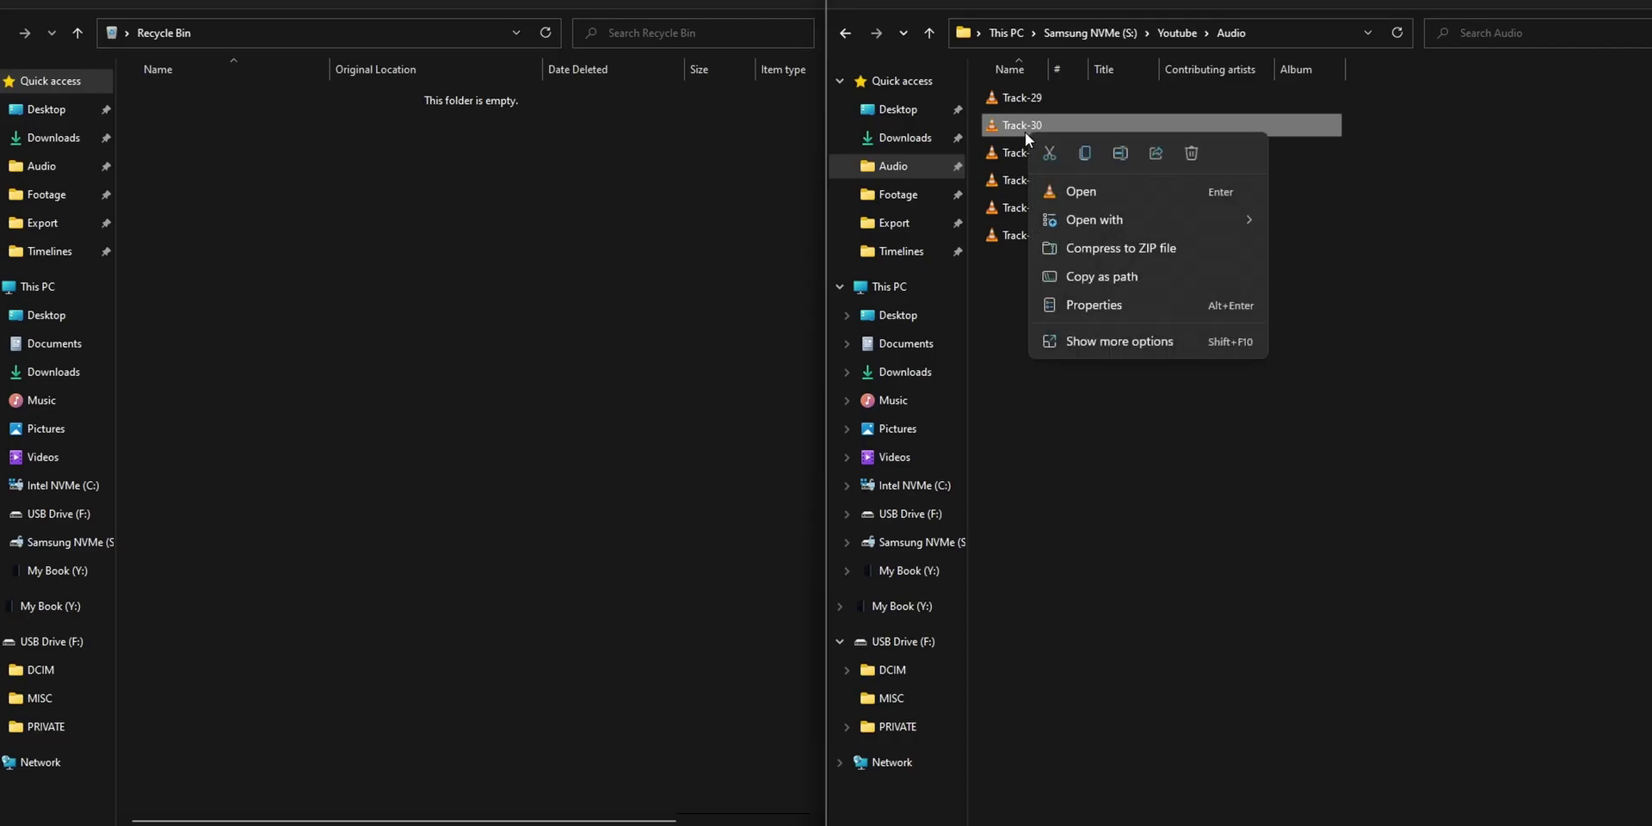
left_click(1193, 156)
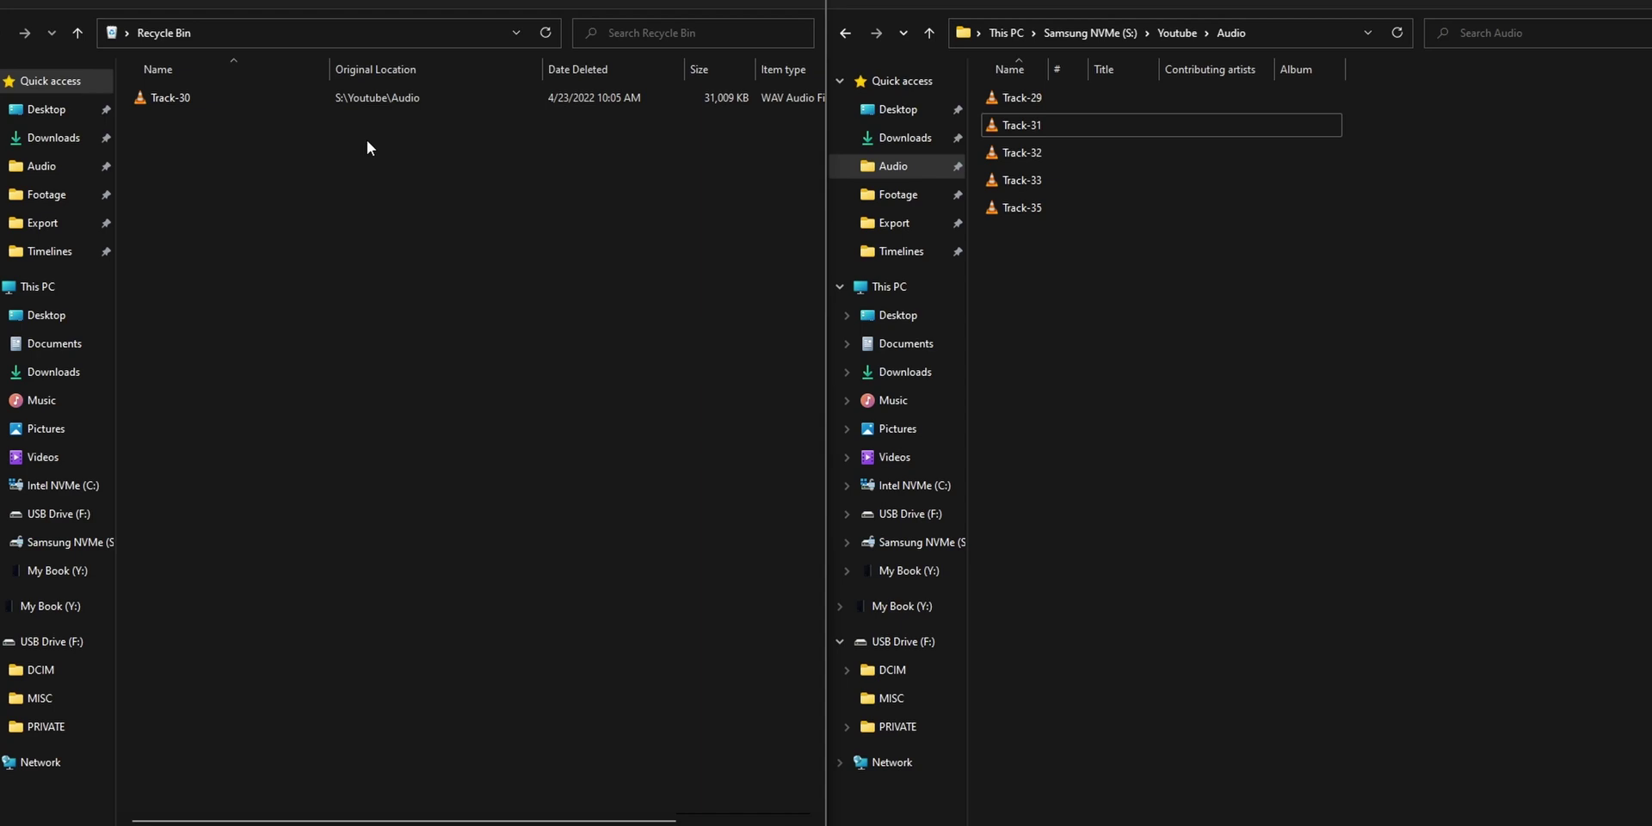
left_click(367, 141)
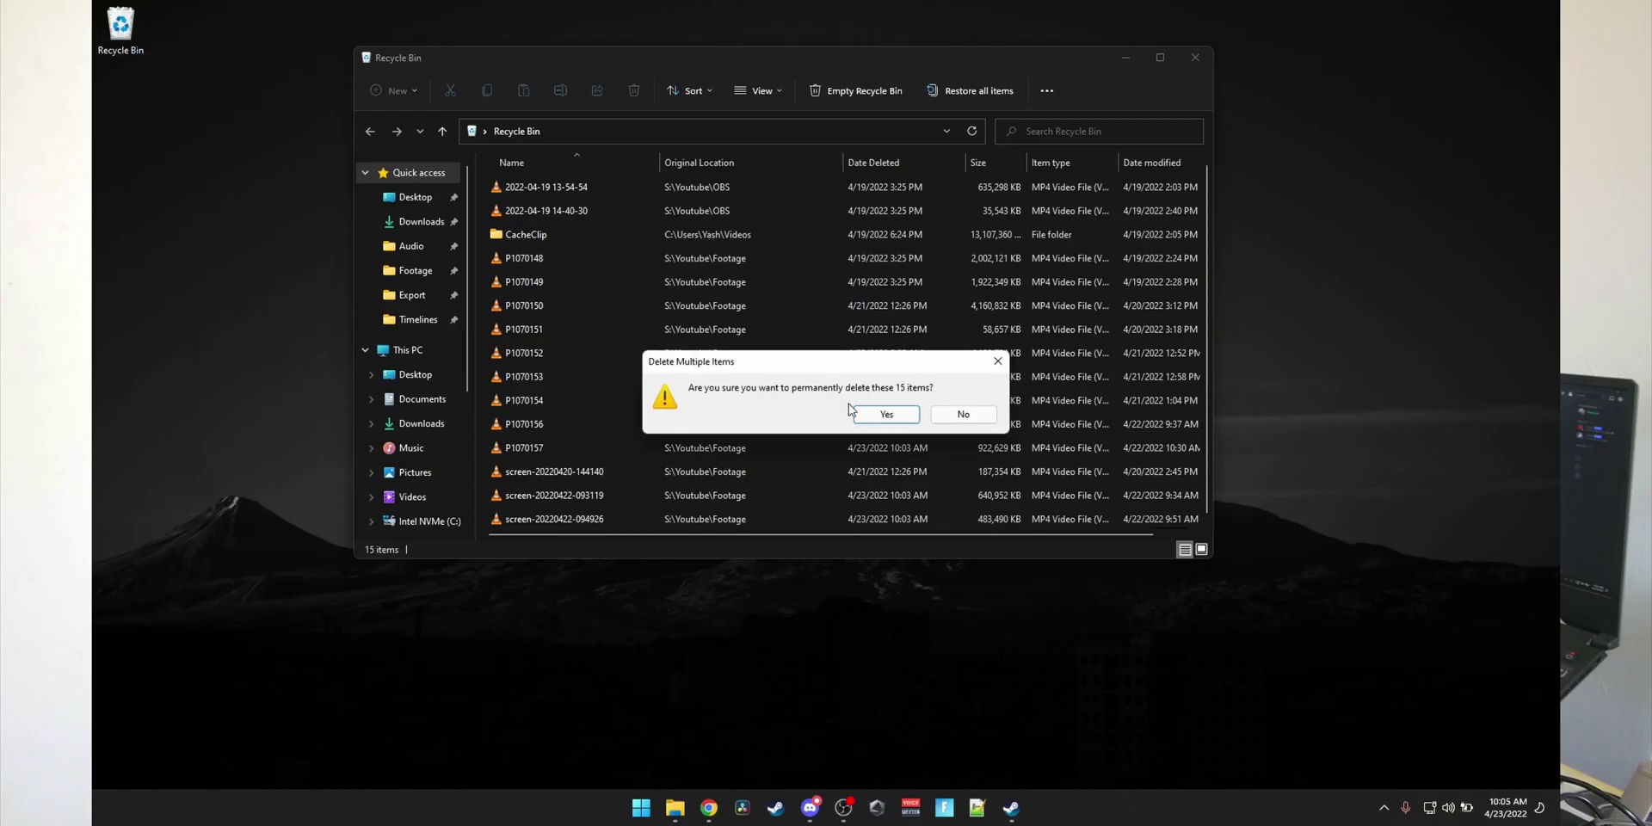
left_click(849, 407)
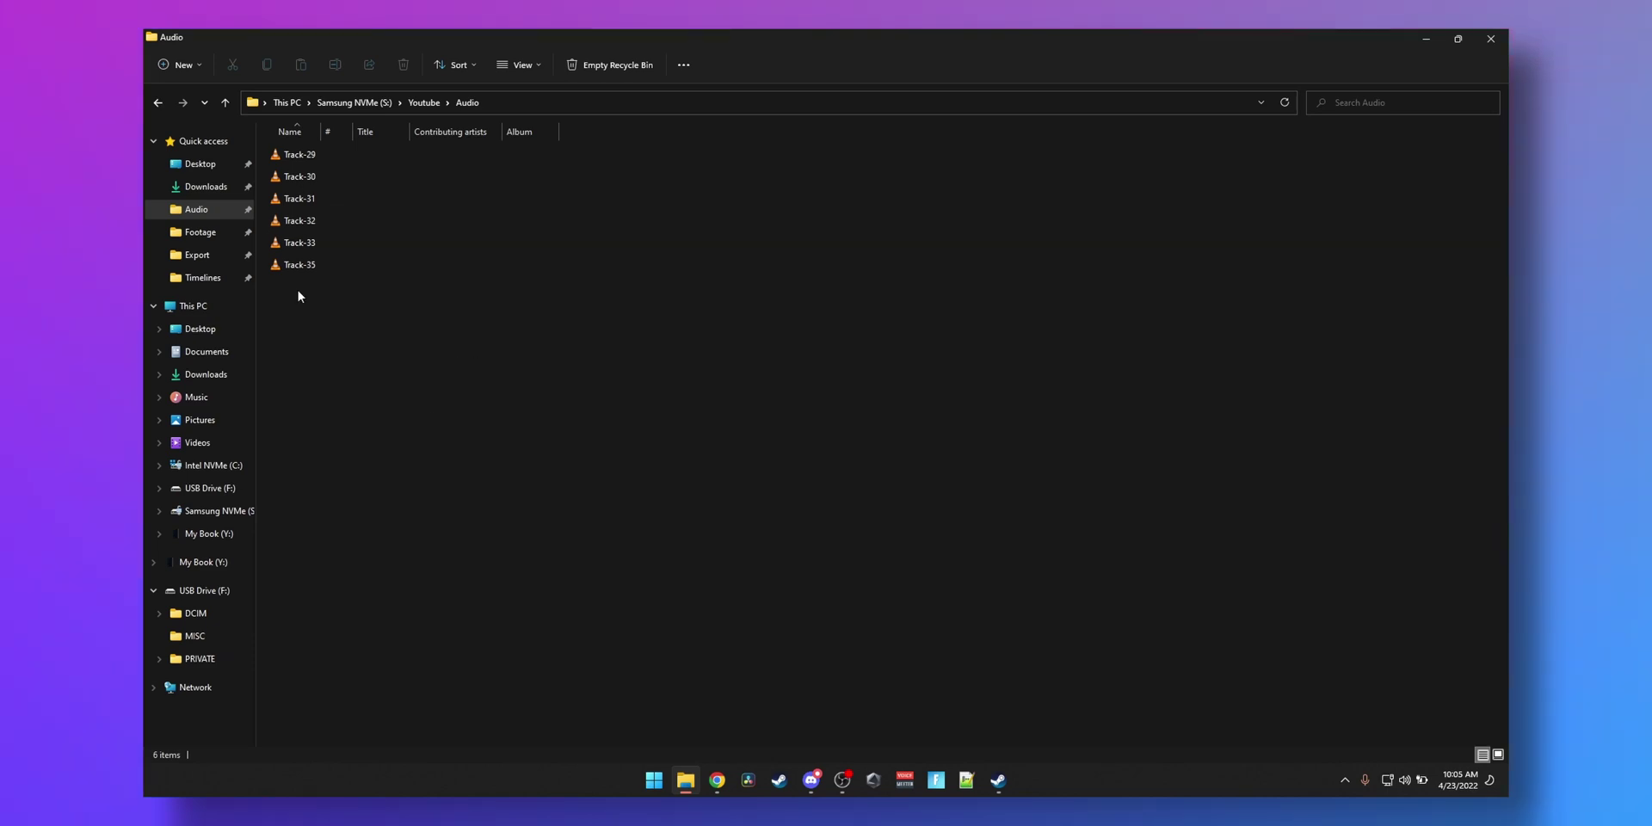
- Open the Recycle Bin from the desktop, empty all fifteen items, then close its window
left_click(1423, 39)
double_click(149, 57)
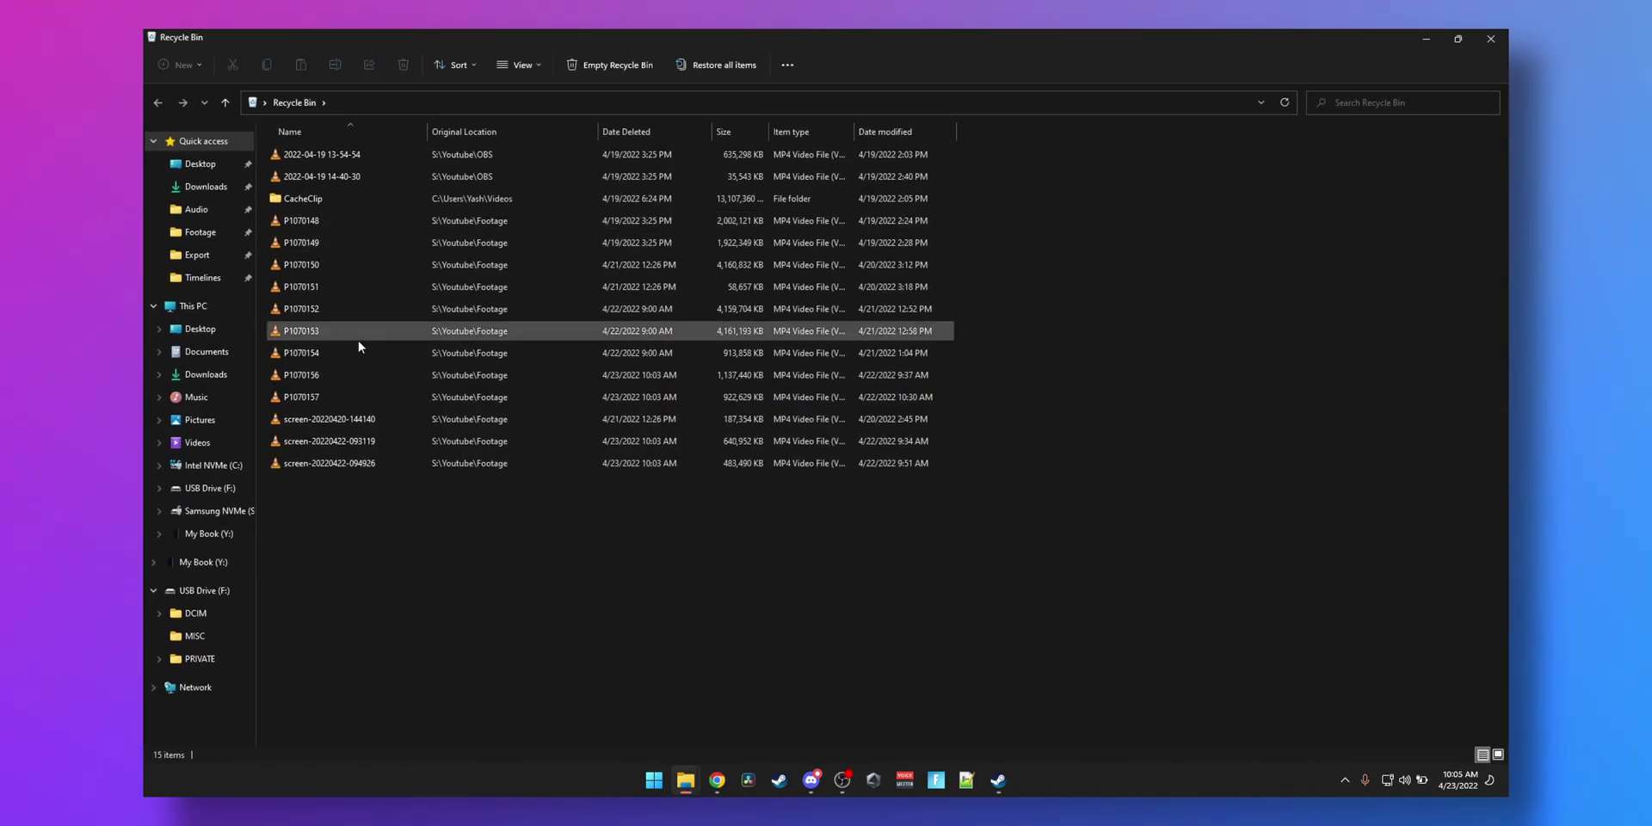
double_click(529, 28)
right_click(188, 69)
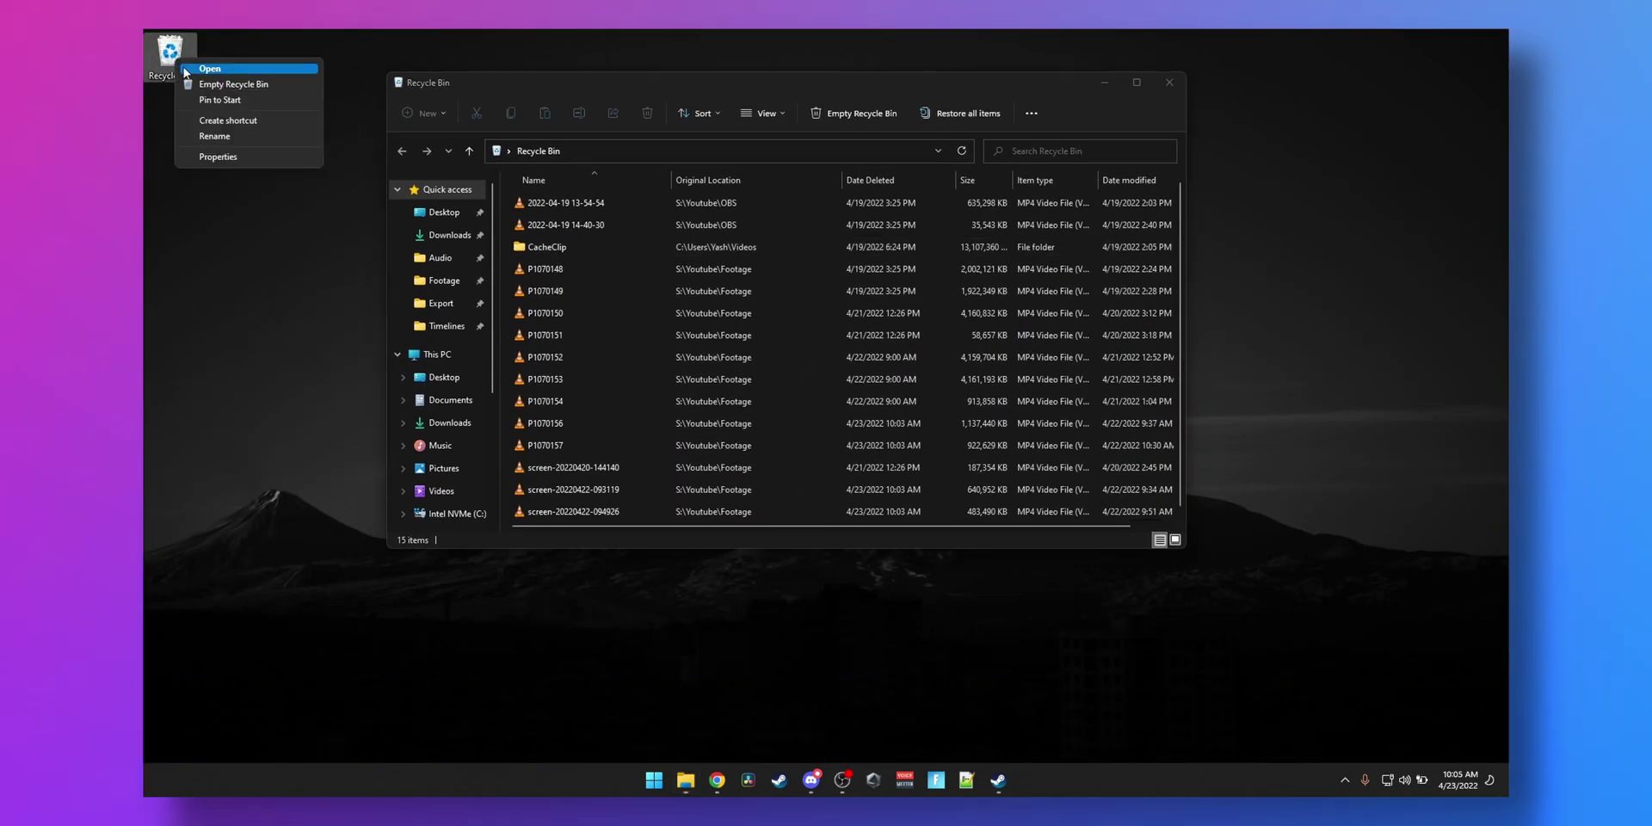
left_click(210, 83)
left_click(886, 412)
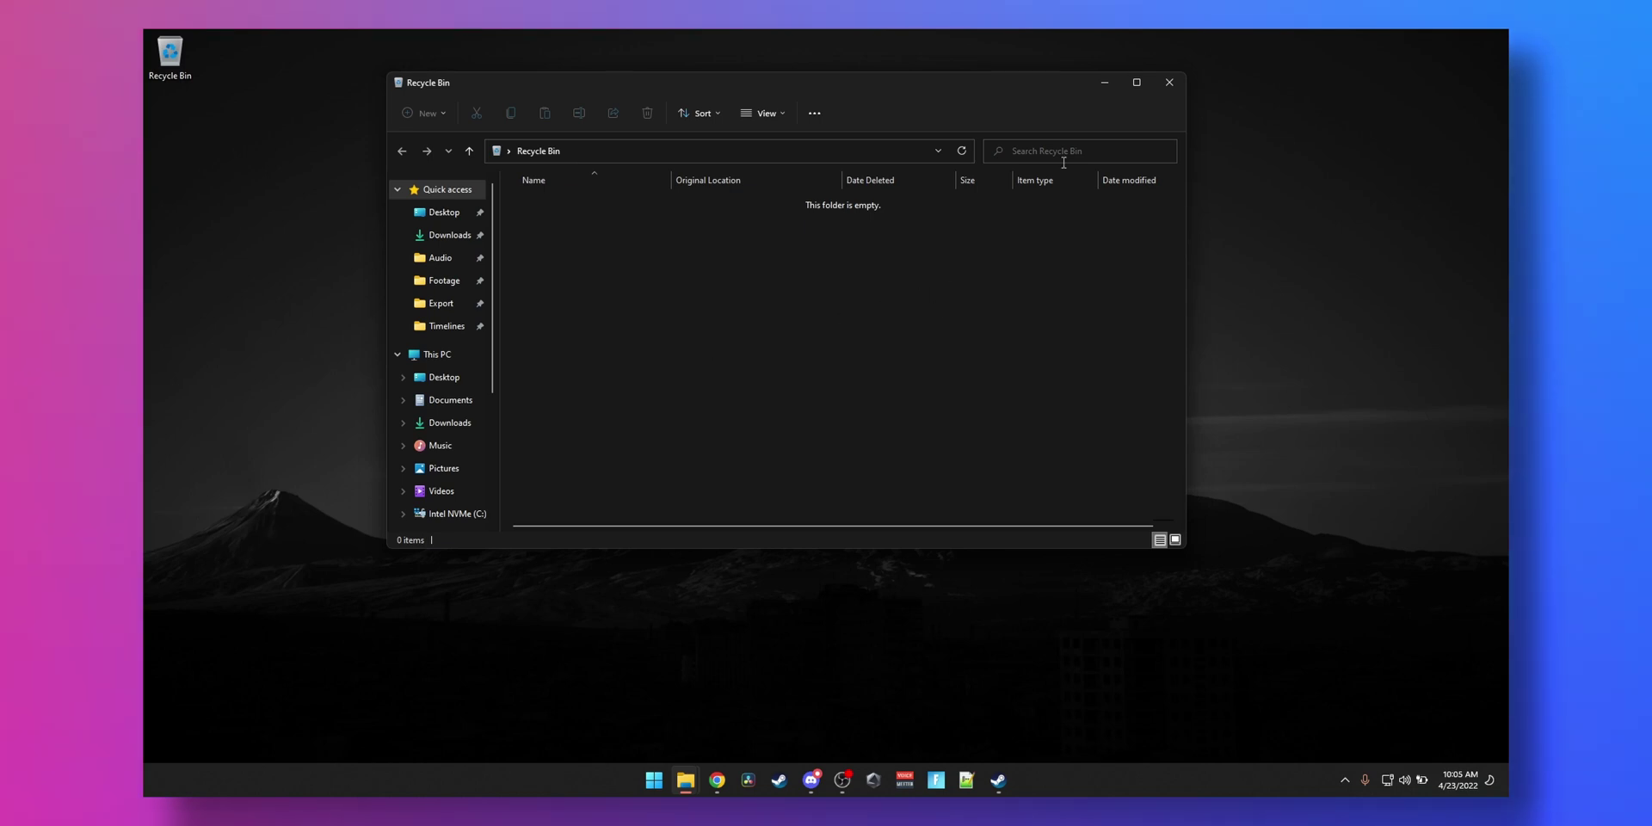
left_click(1169, 81)
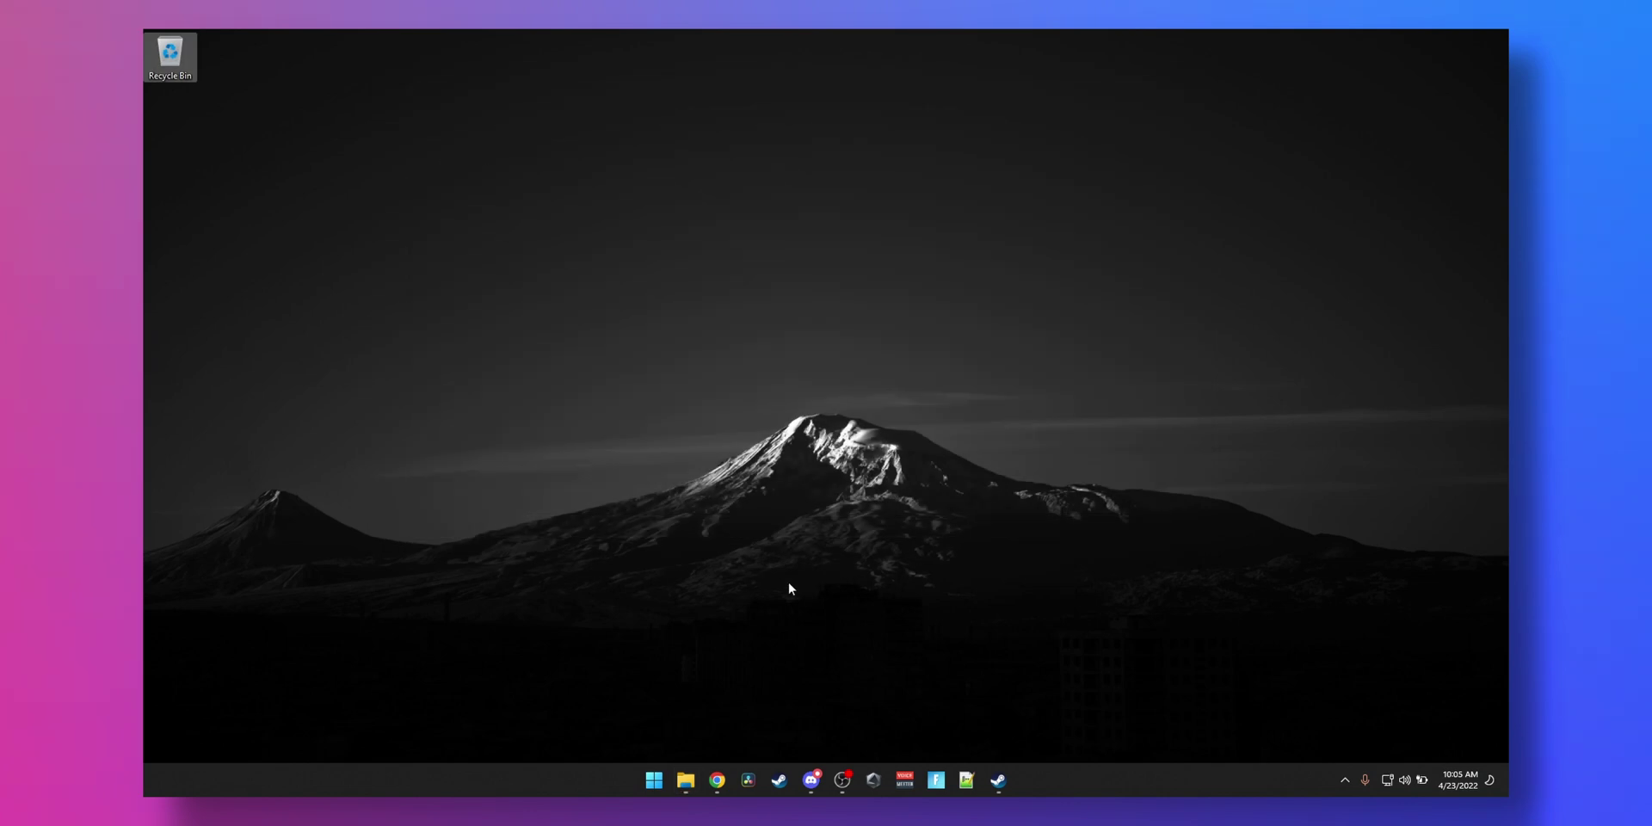
- Snap the Recycle Bin left and Audio right, then delete Track-30 into the bin
double_click(177, 56)
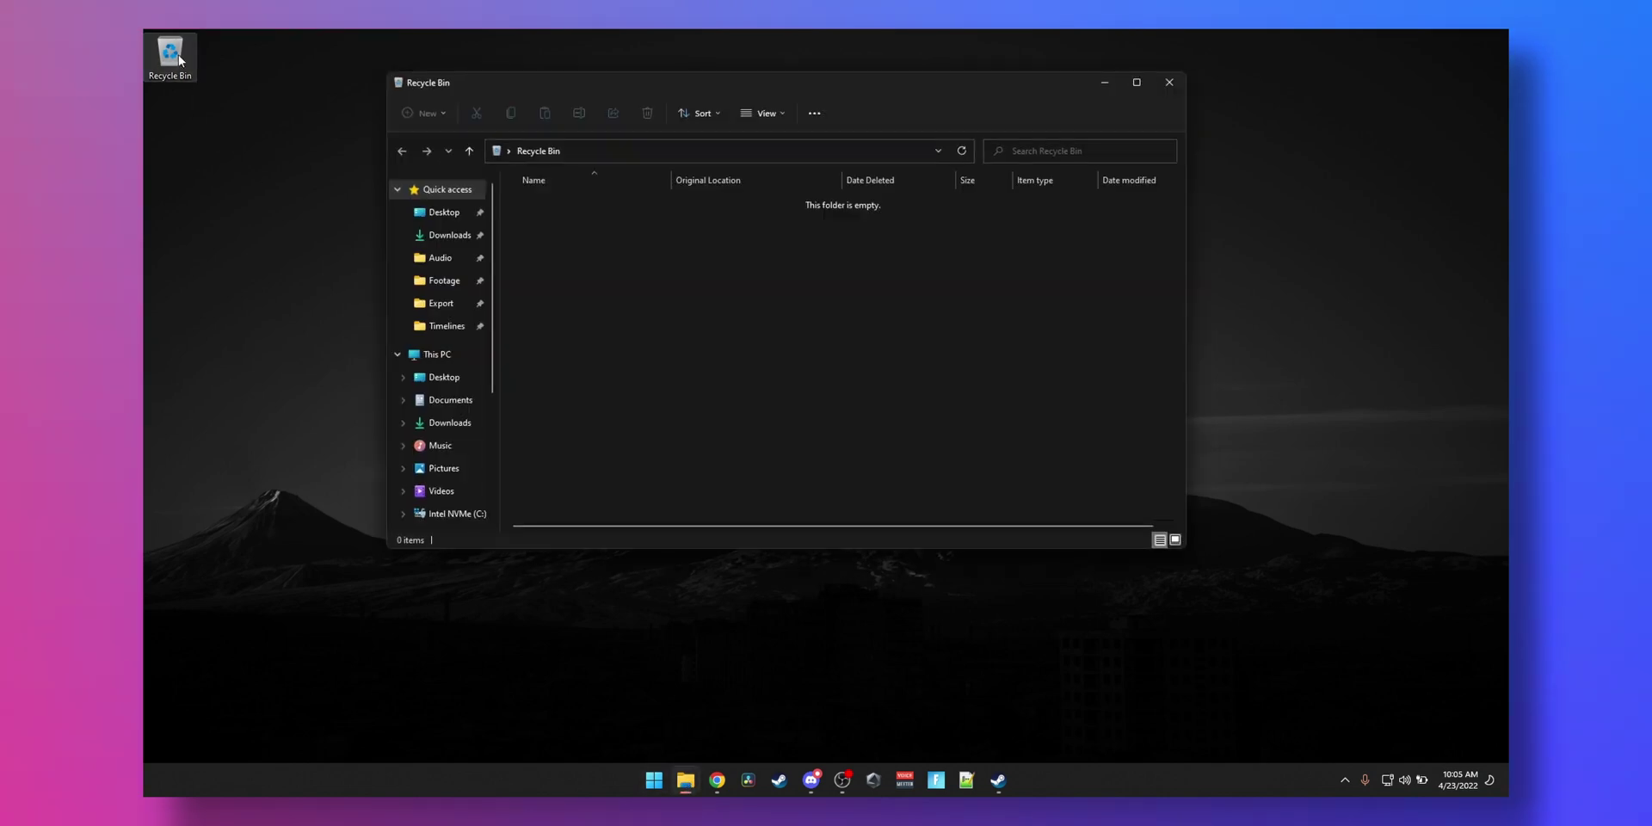
key("super+Left")
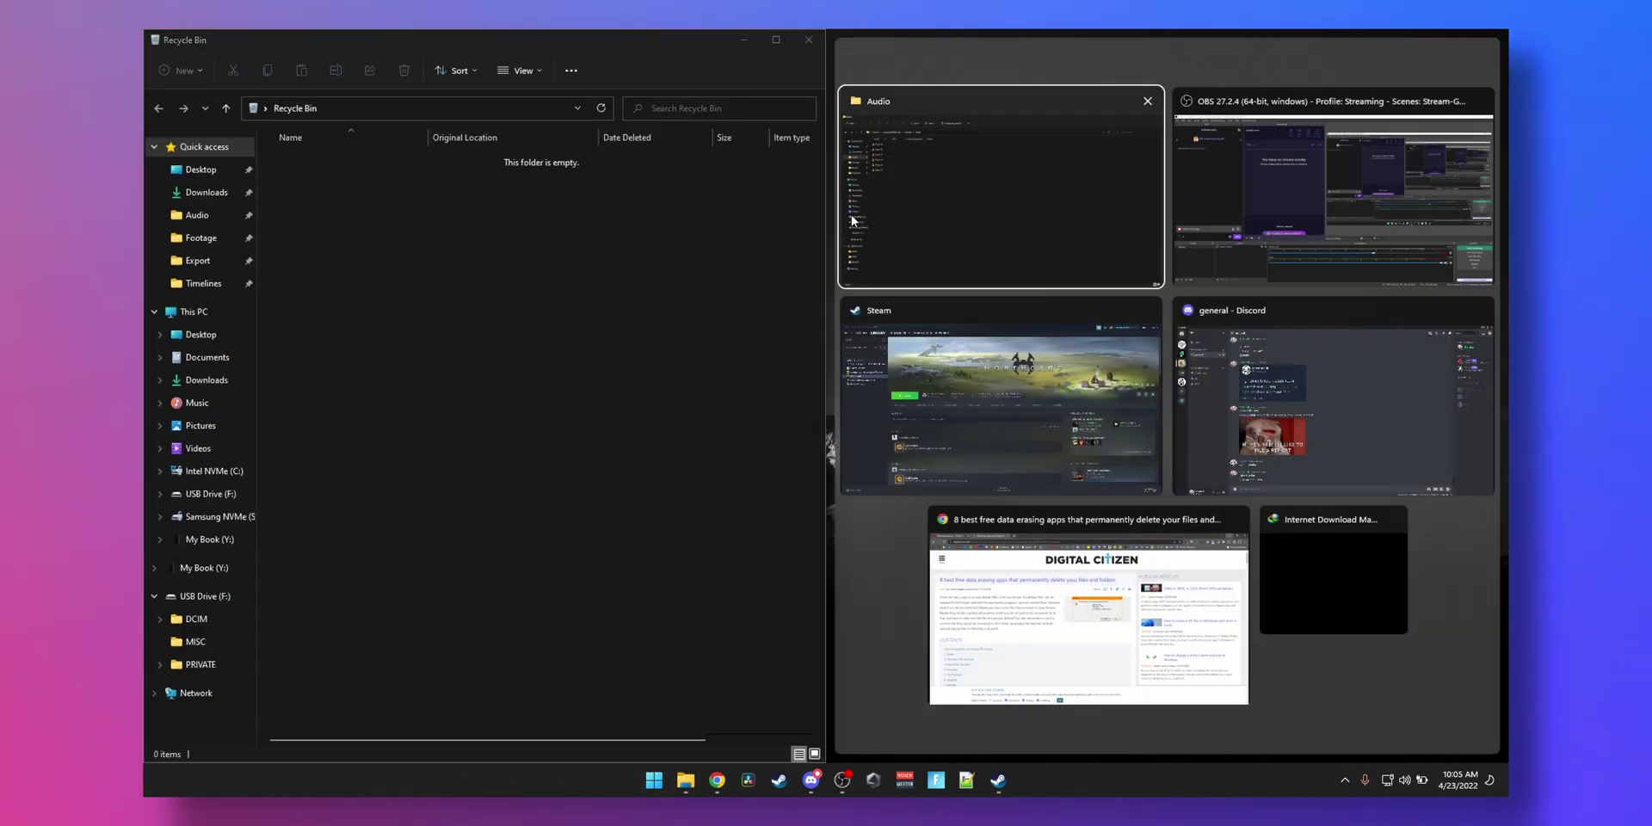
left_click(929, 197)
left_click(1010, 227)
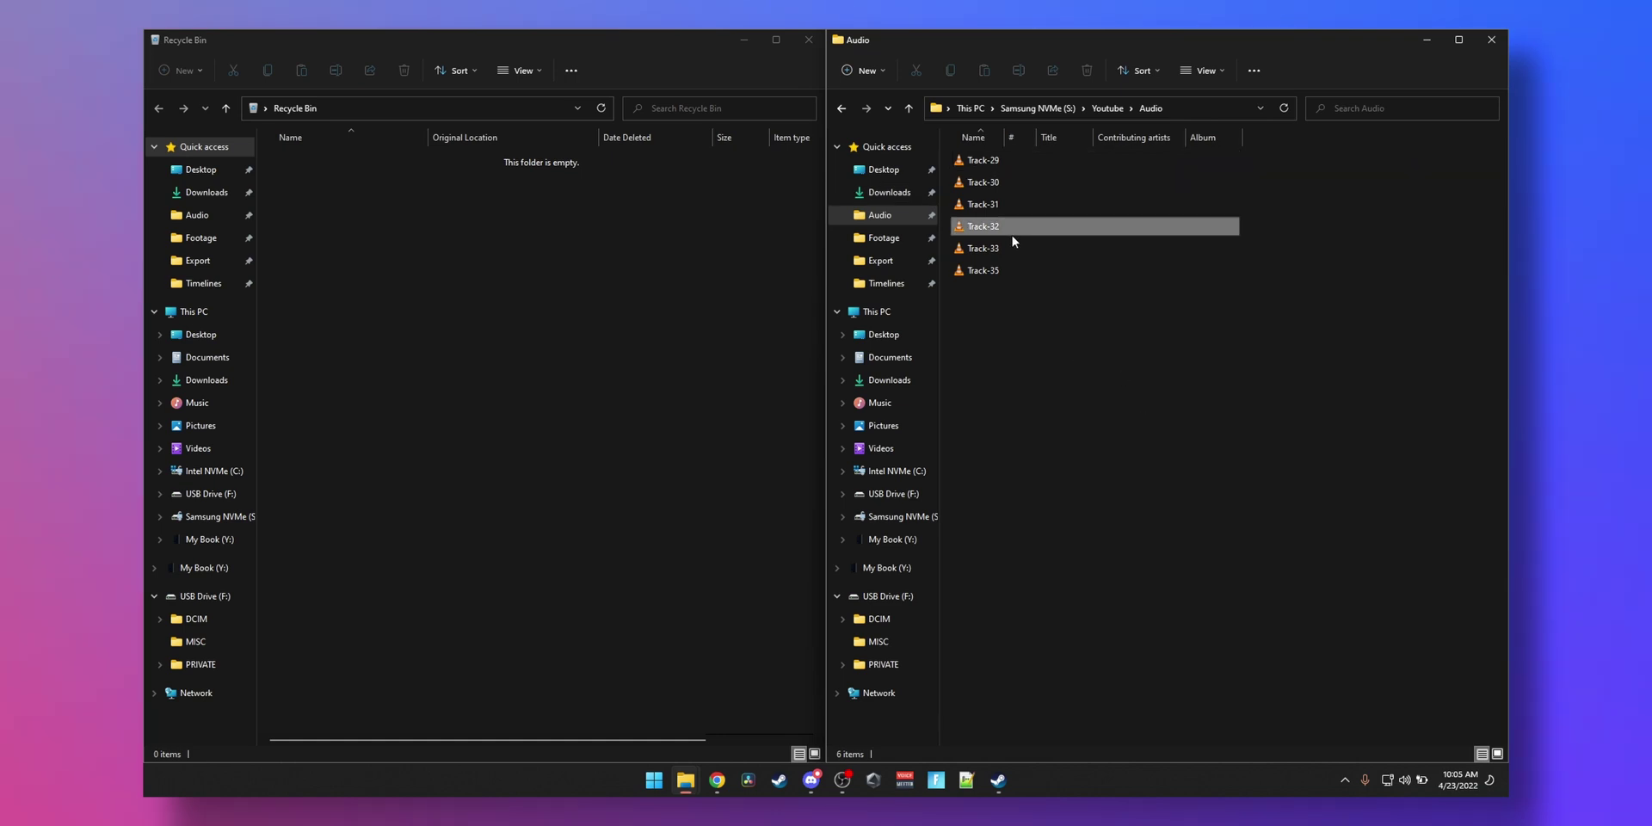
right_click(987, 193)
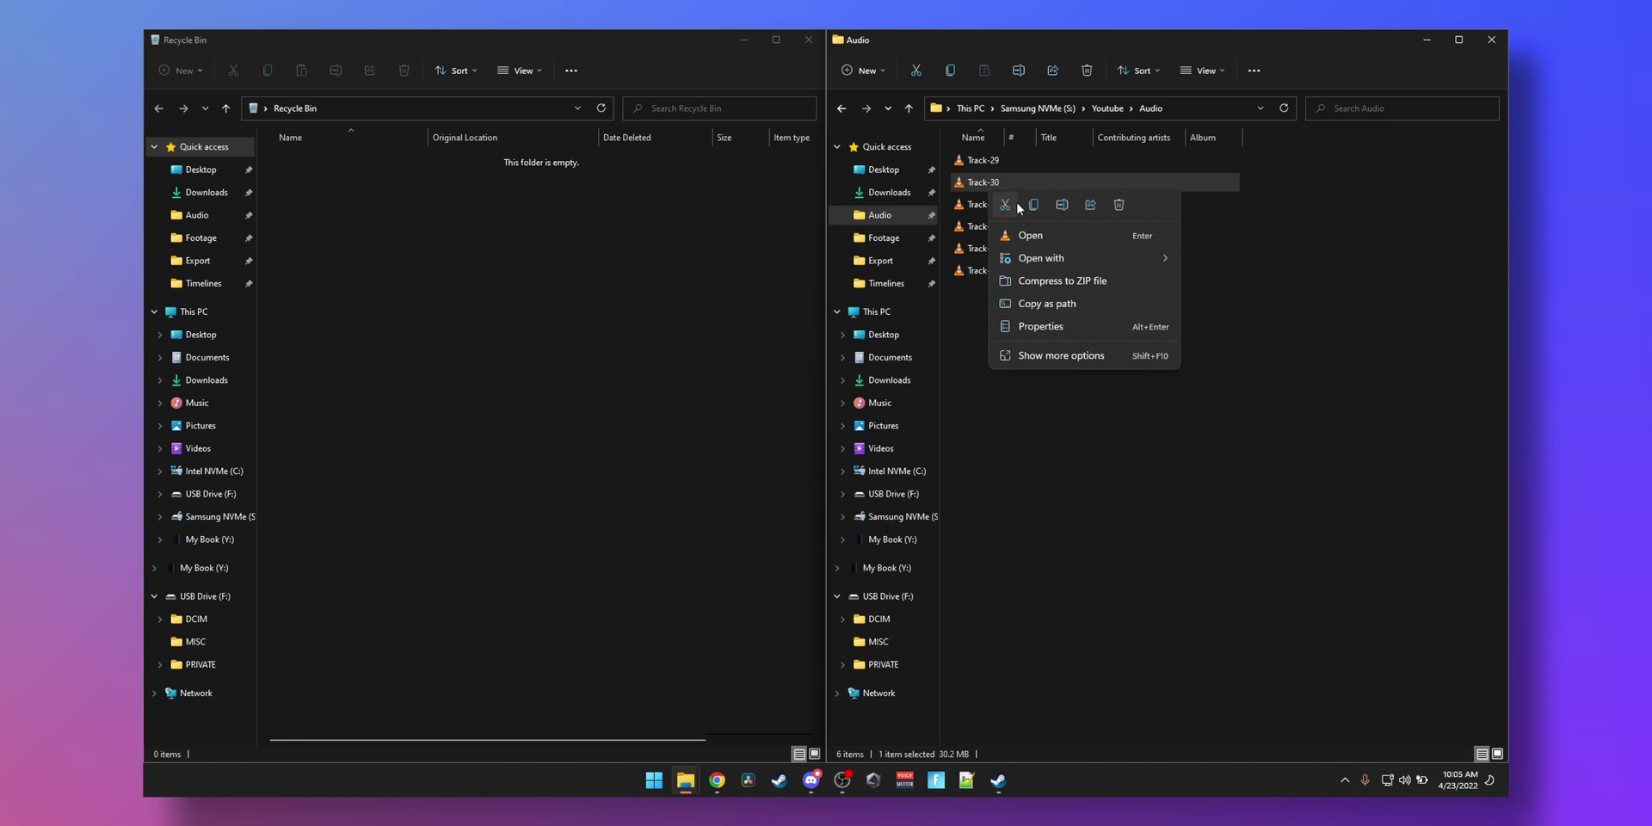
left_click(1119, 205)
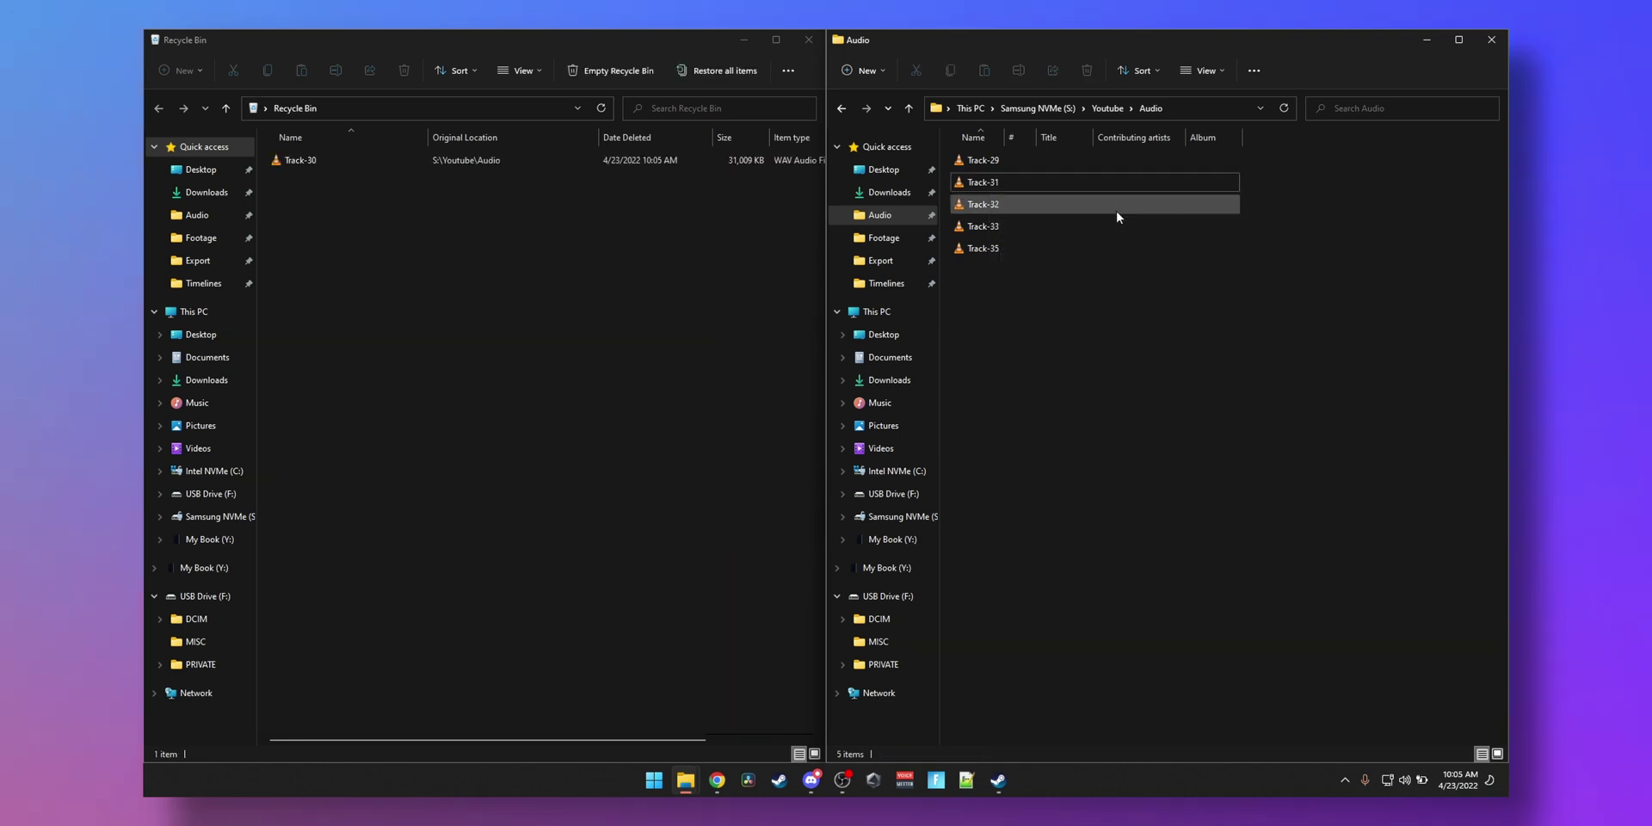
left_click(456, 192)
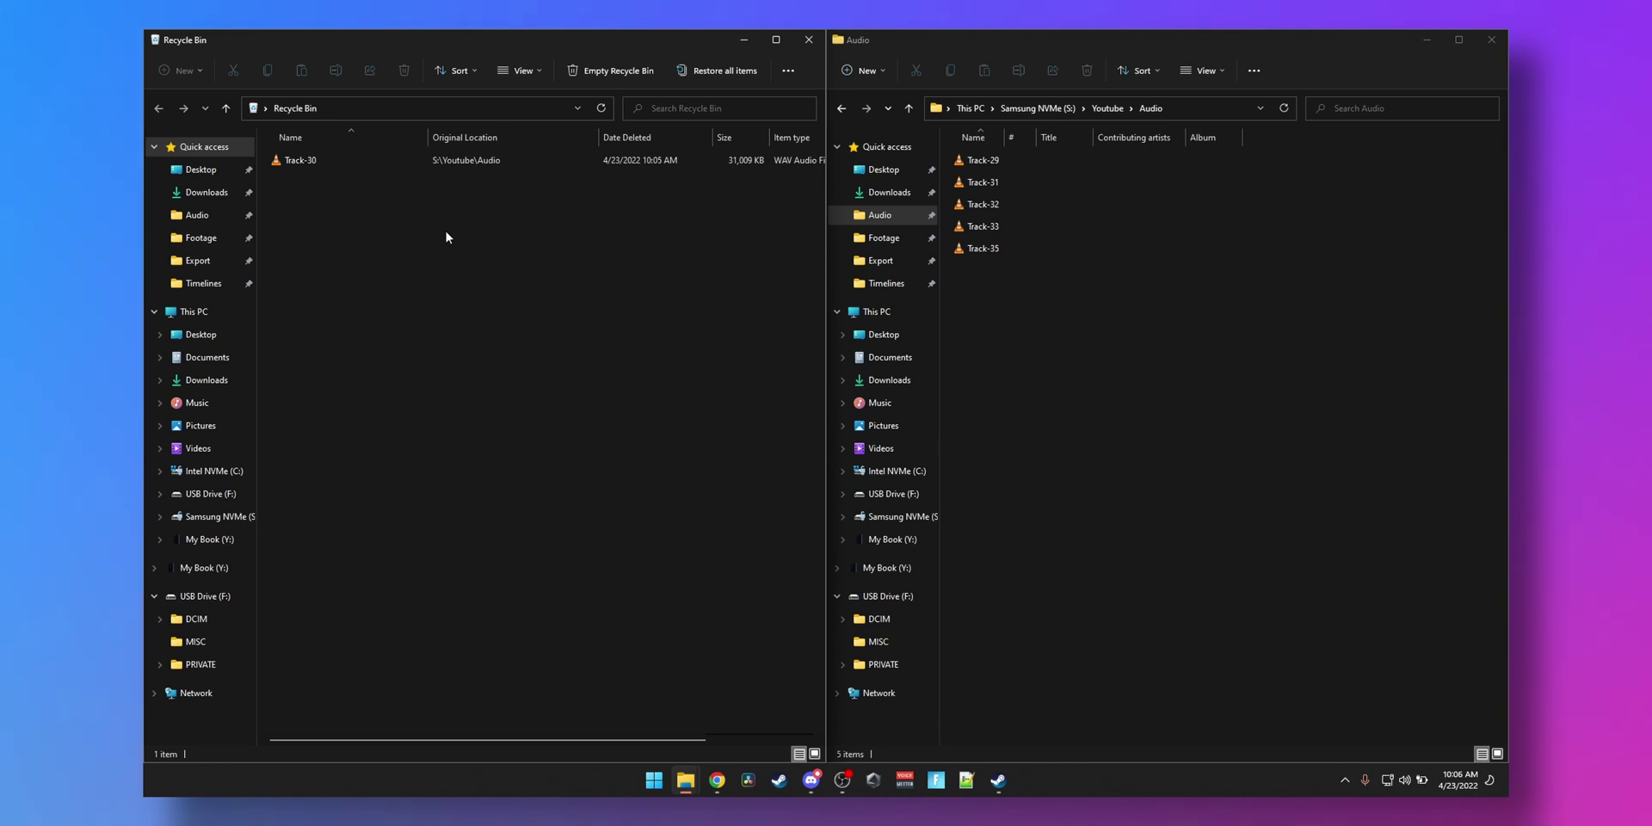
- Permanently delete Track-30 from the Recycle Bin, confirming with Yes
left_click(314, 161)
right_click(314, 161)
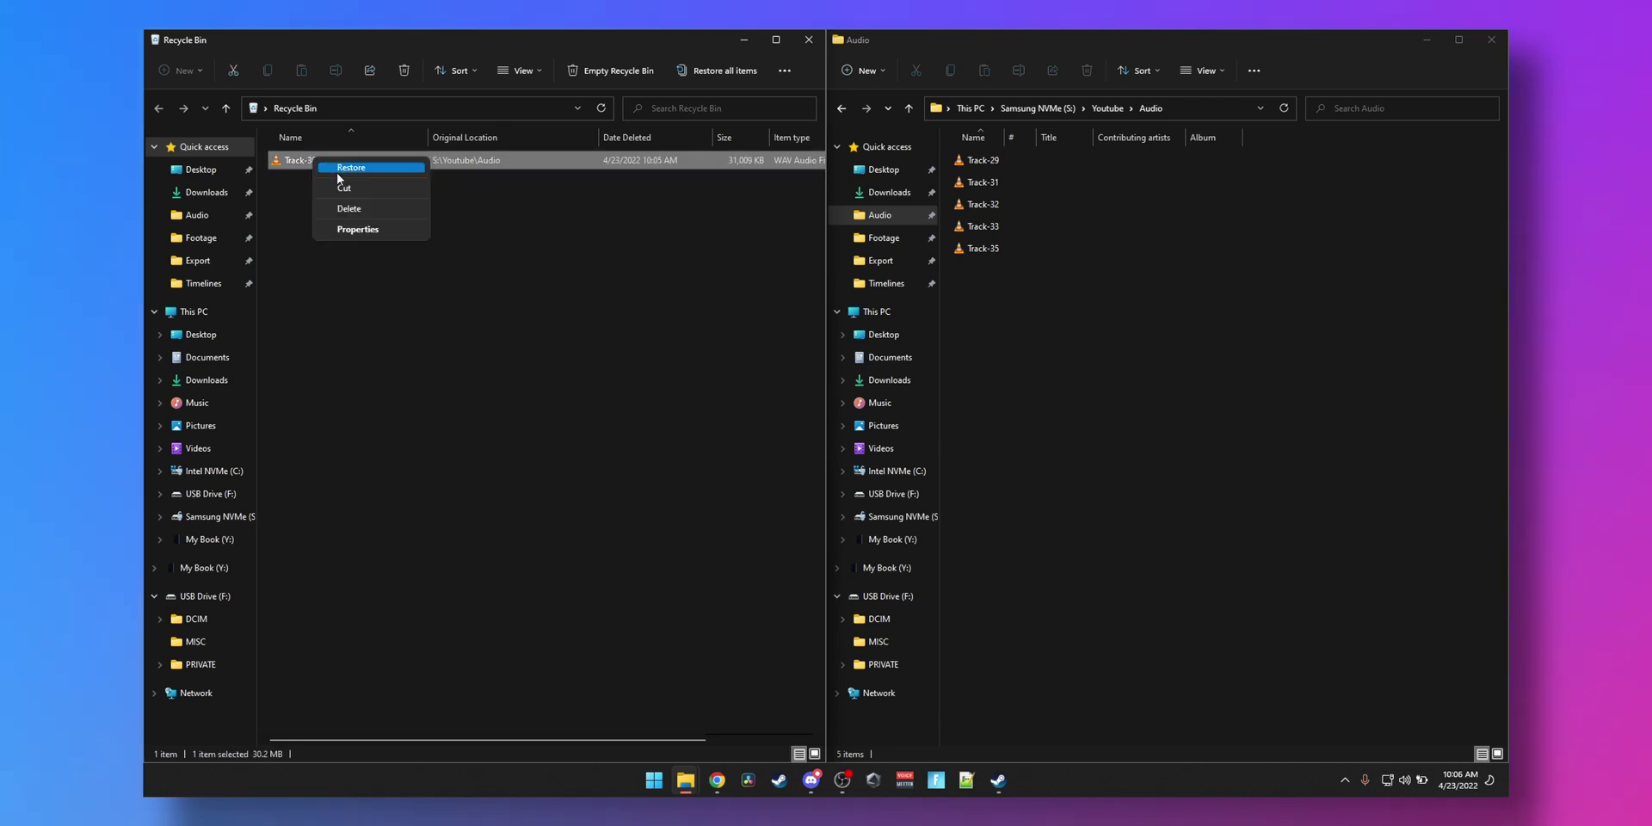
left_click(351, 211)
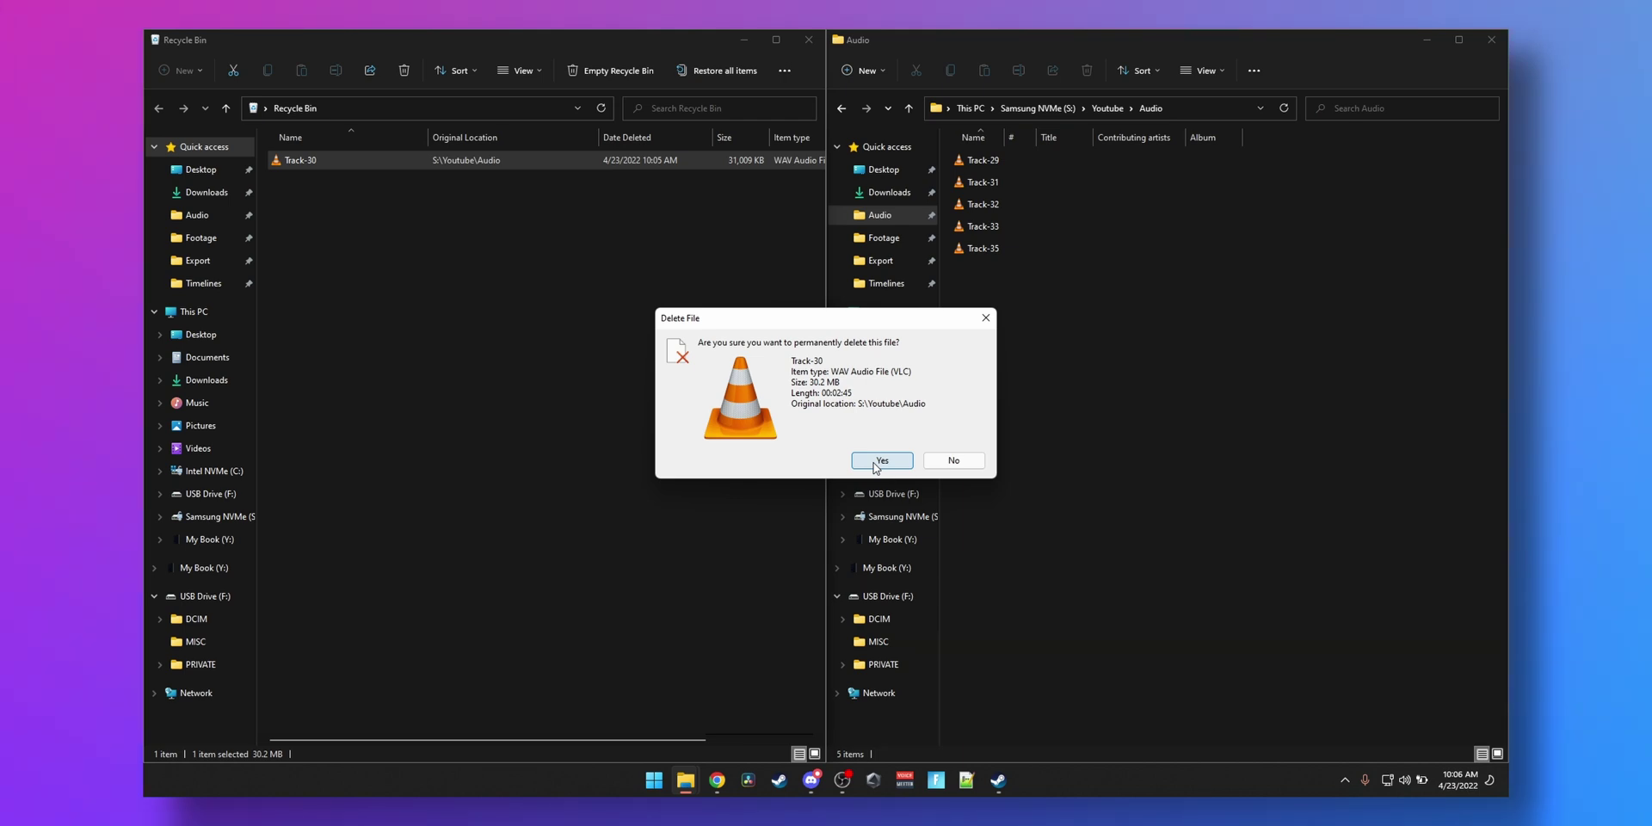
left_click(875, 464)
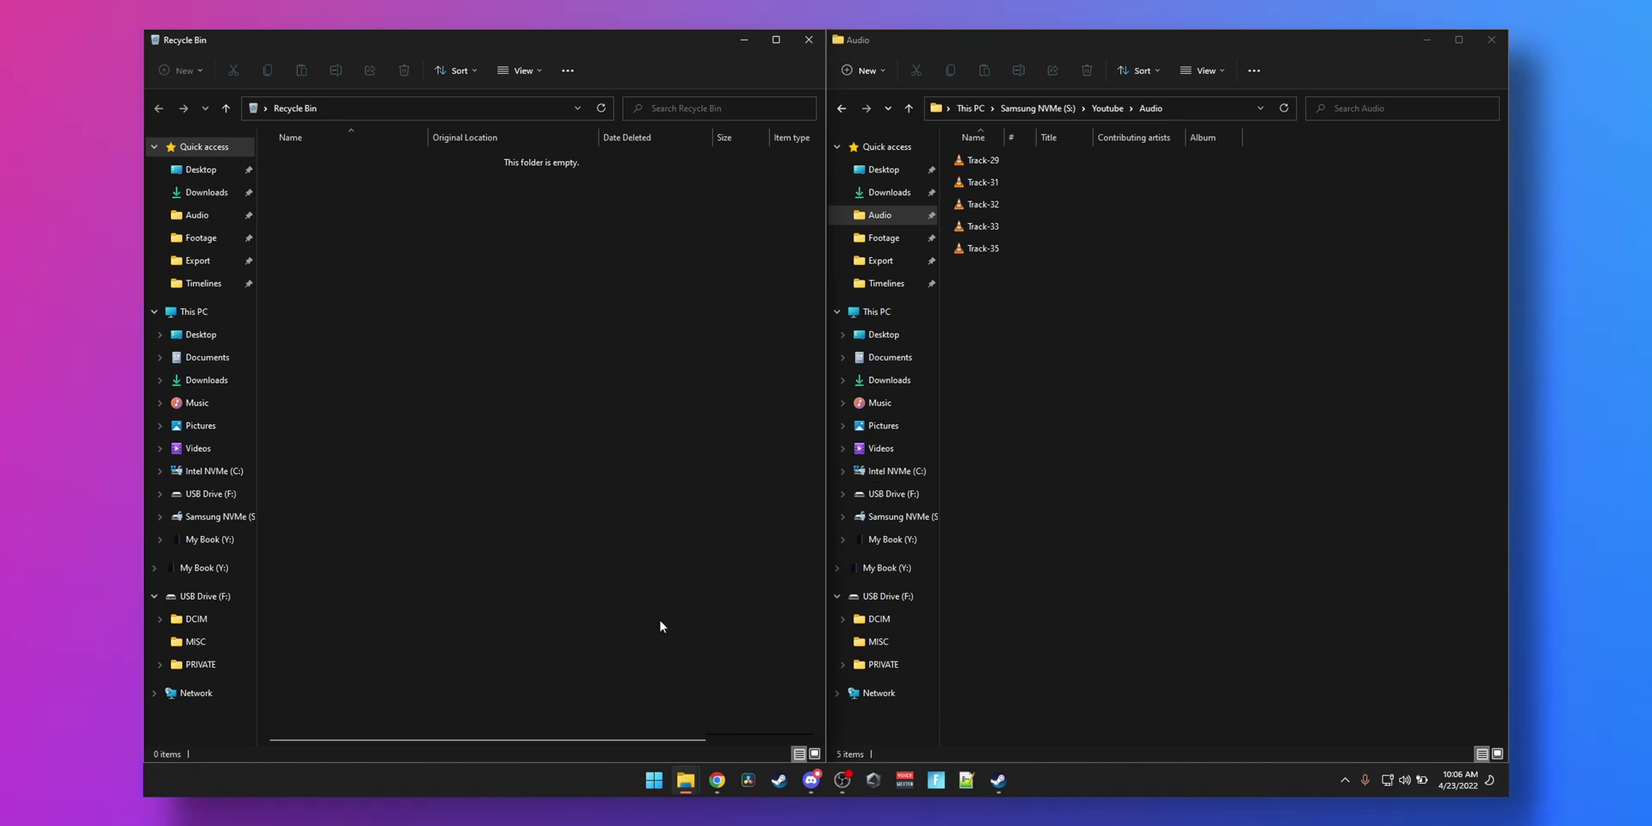
right_click(653, 776)
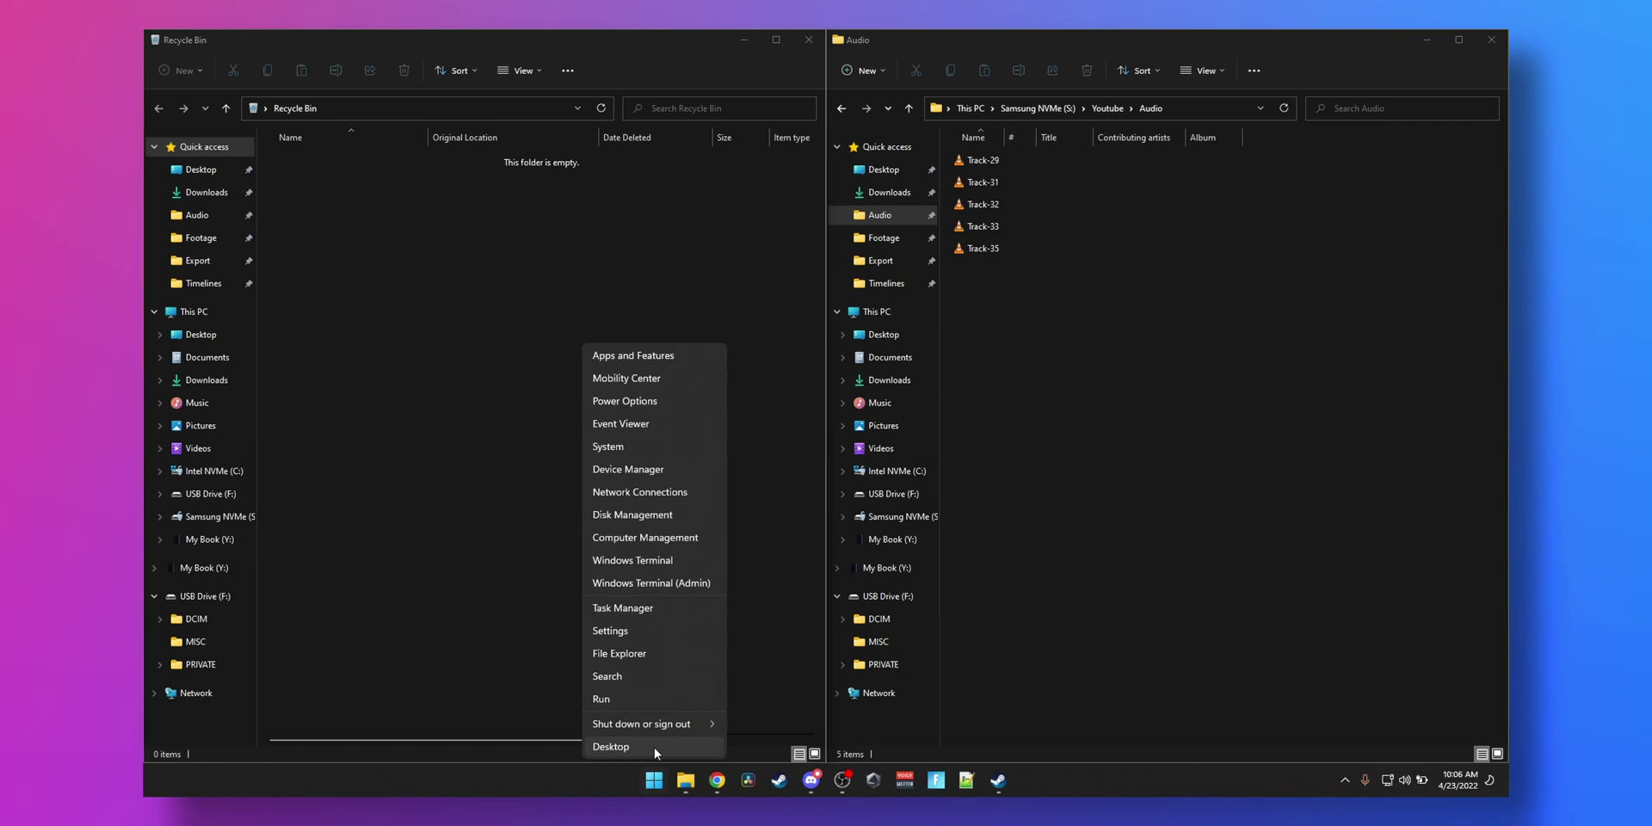
left_click(651, 467)
left_click(332, 249)
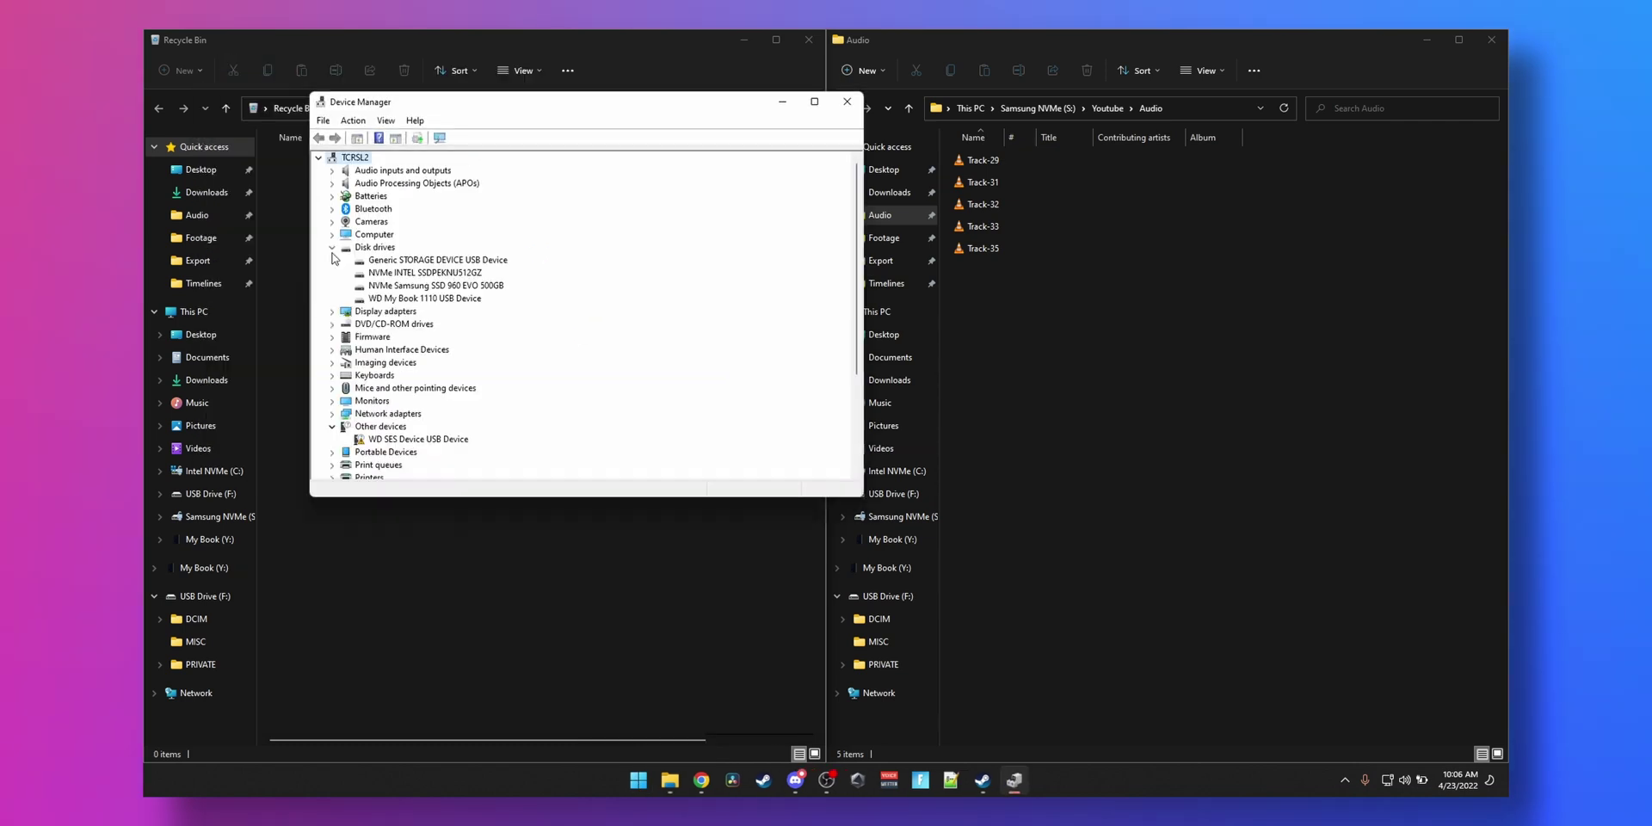
left_click(400, 274)
left_click(395, 287)
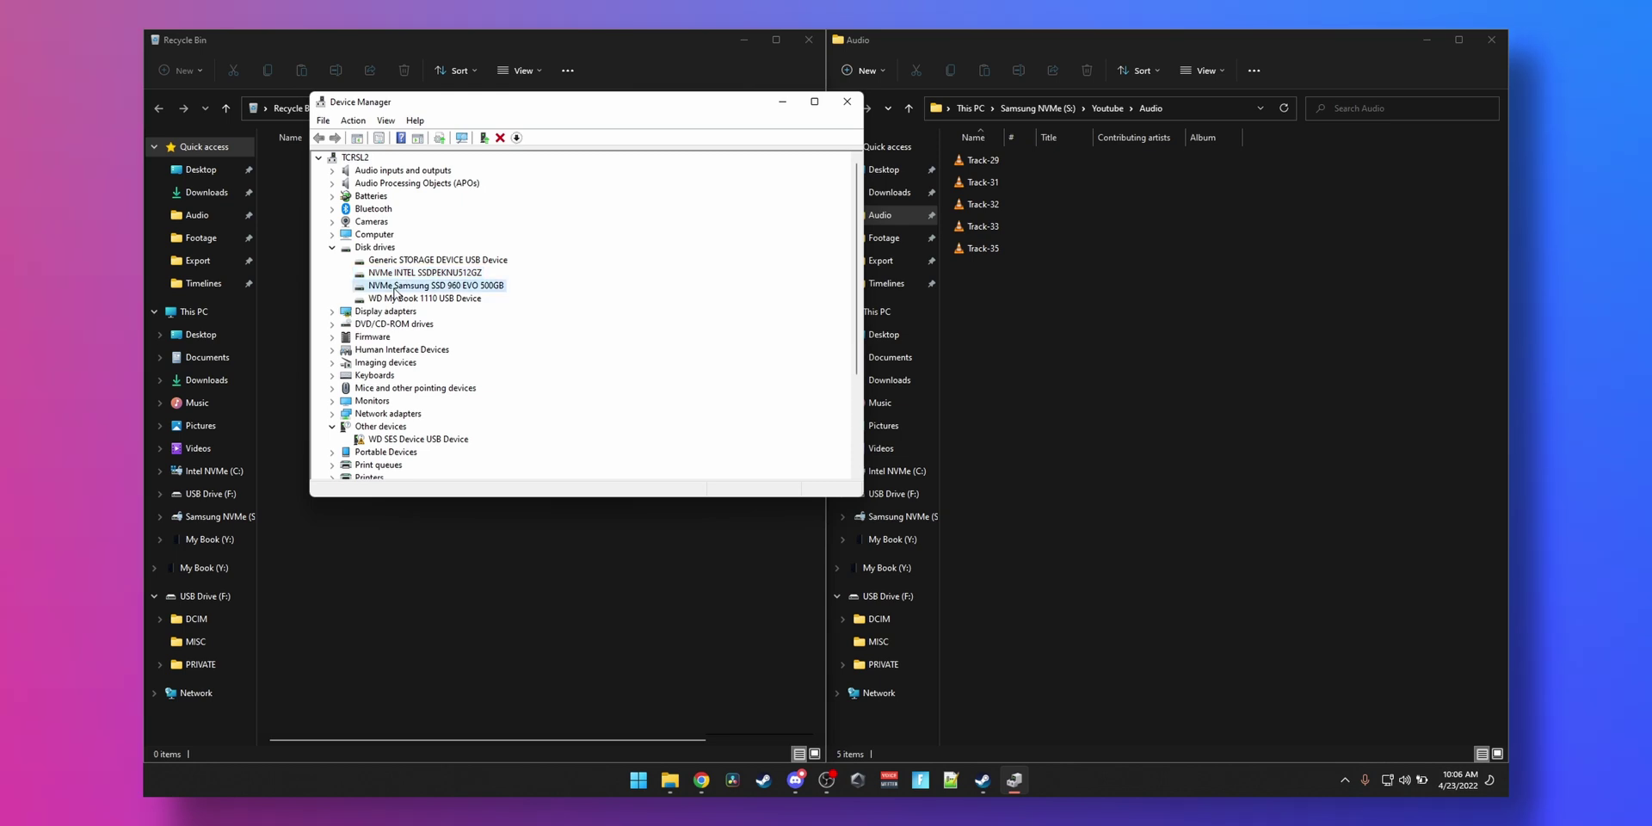
left_click(400, 273)
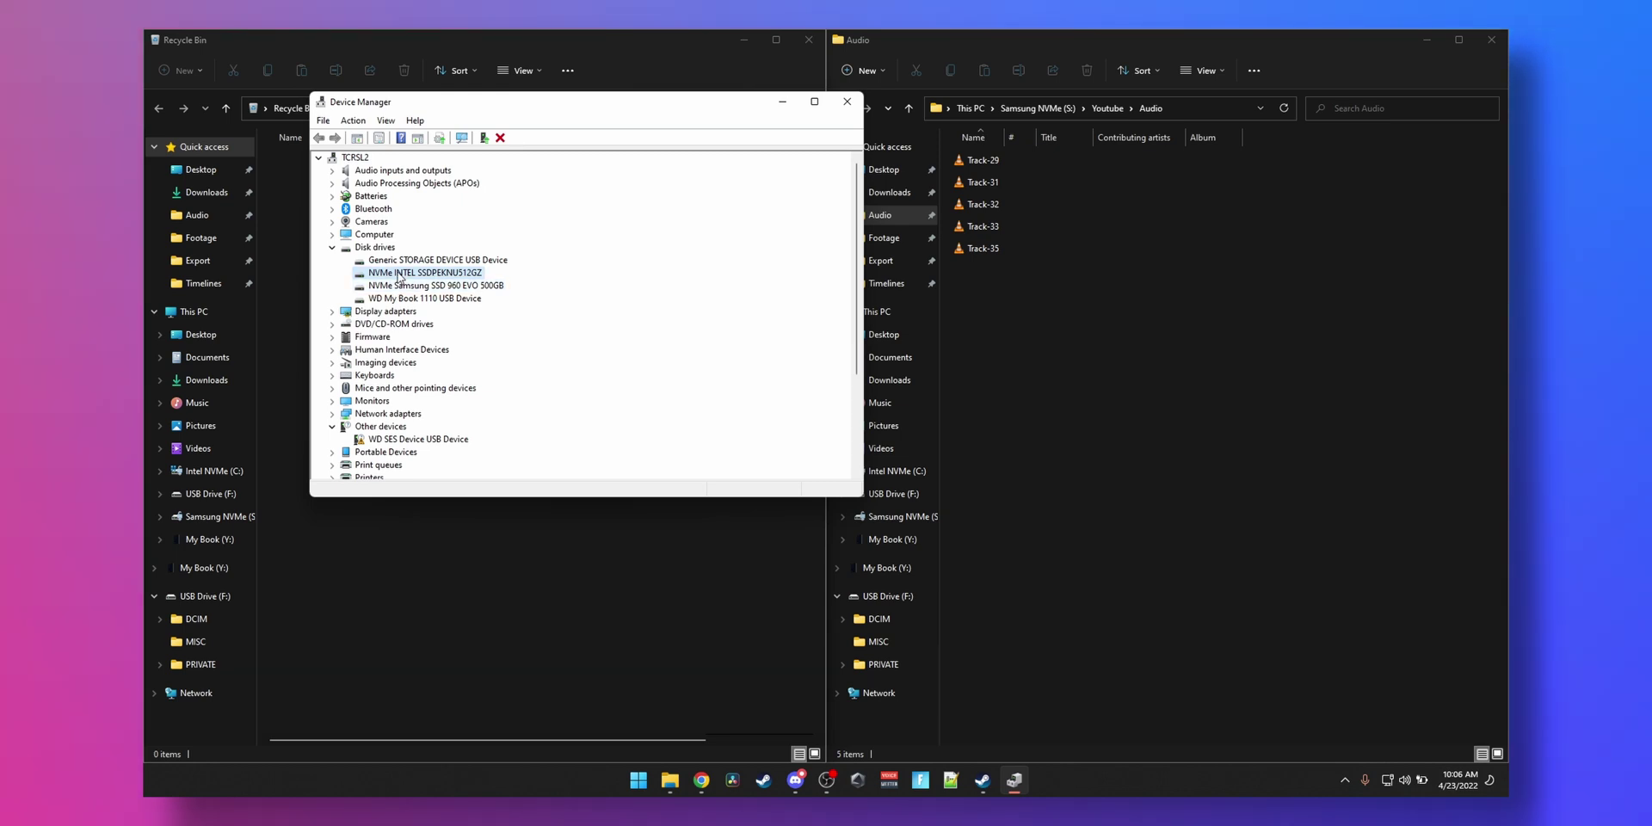
left_click(431, 286)
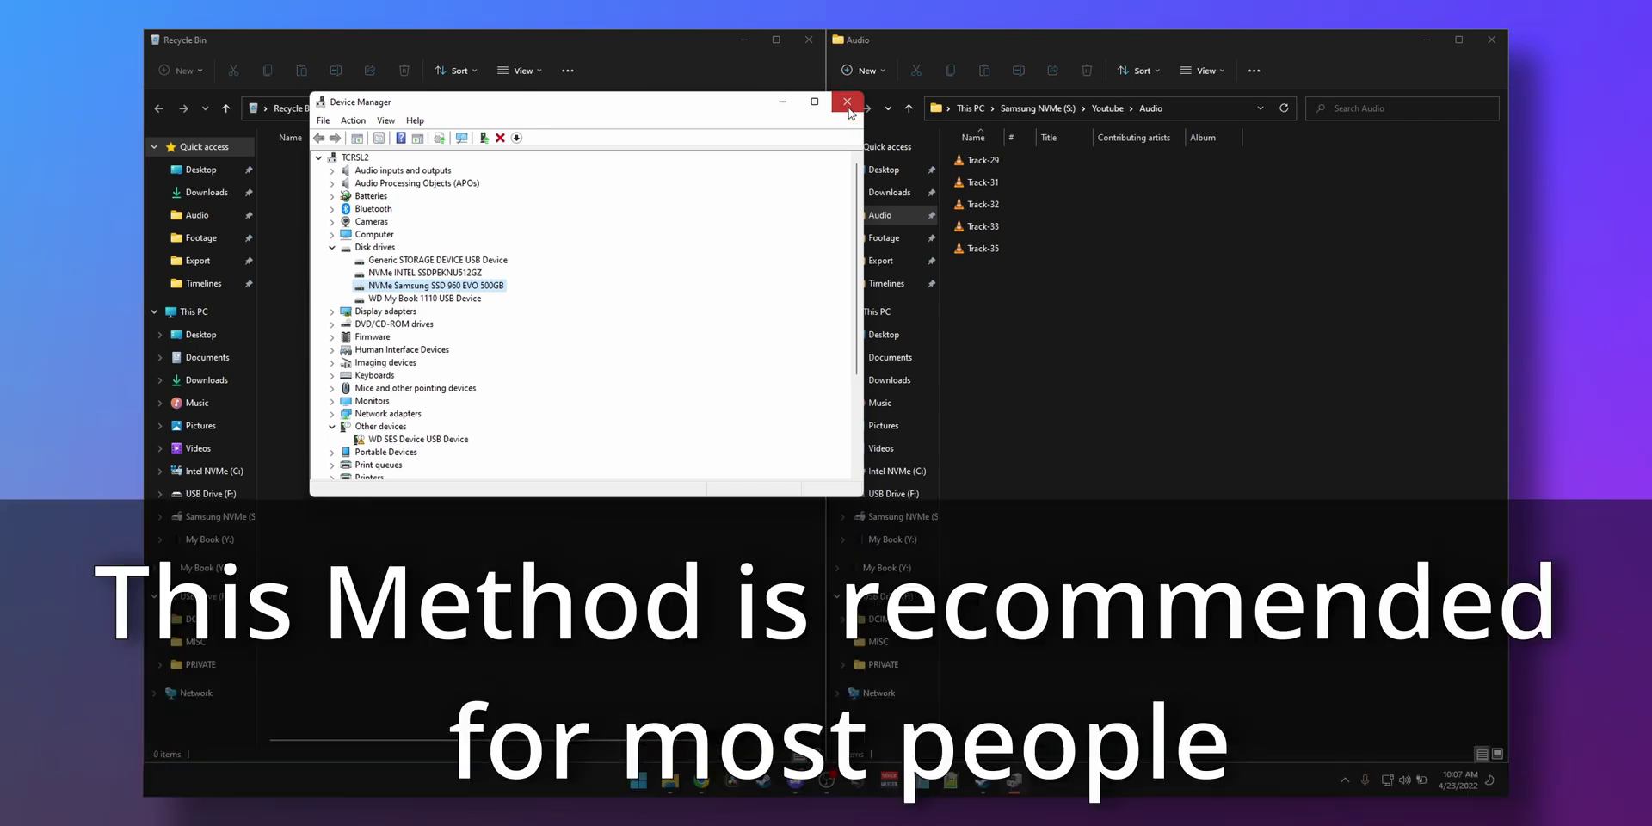
left_click(848, 104)
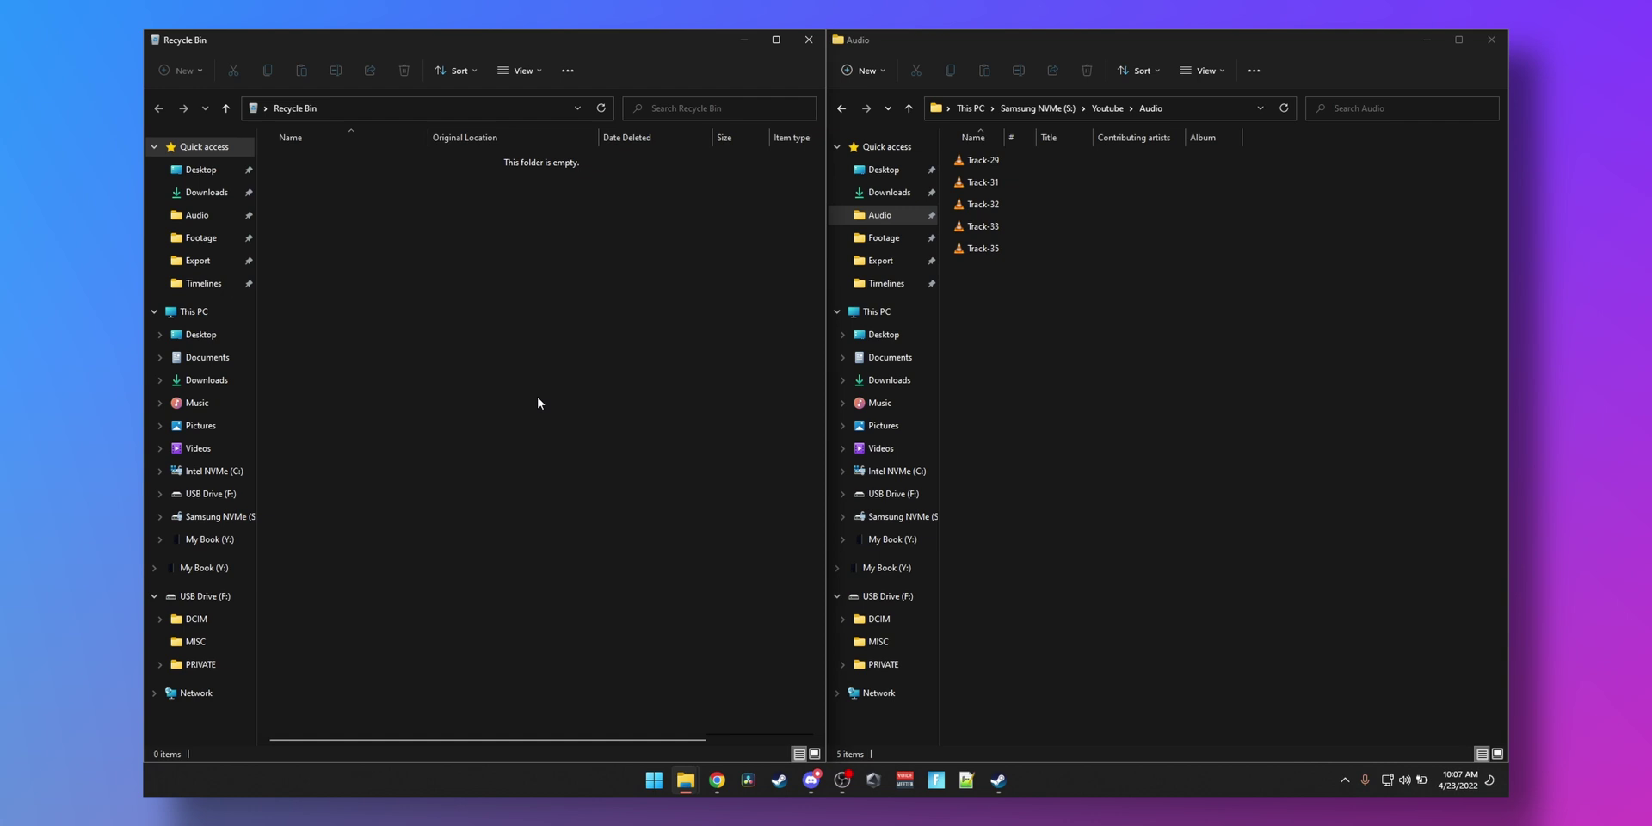
right_click(656, 784)
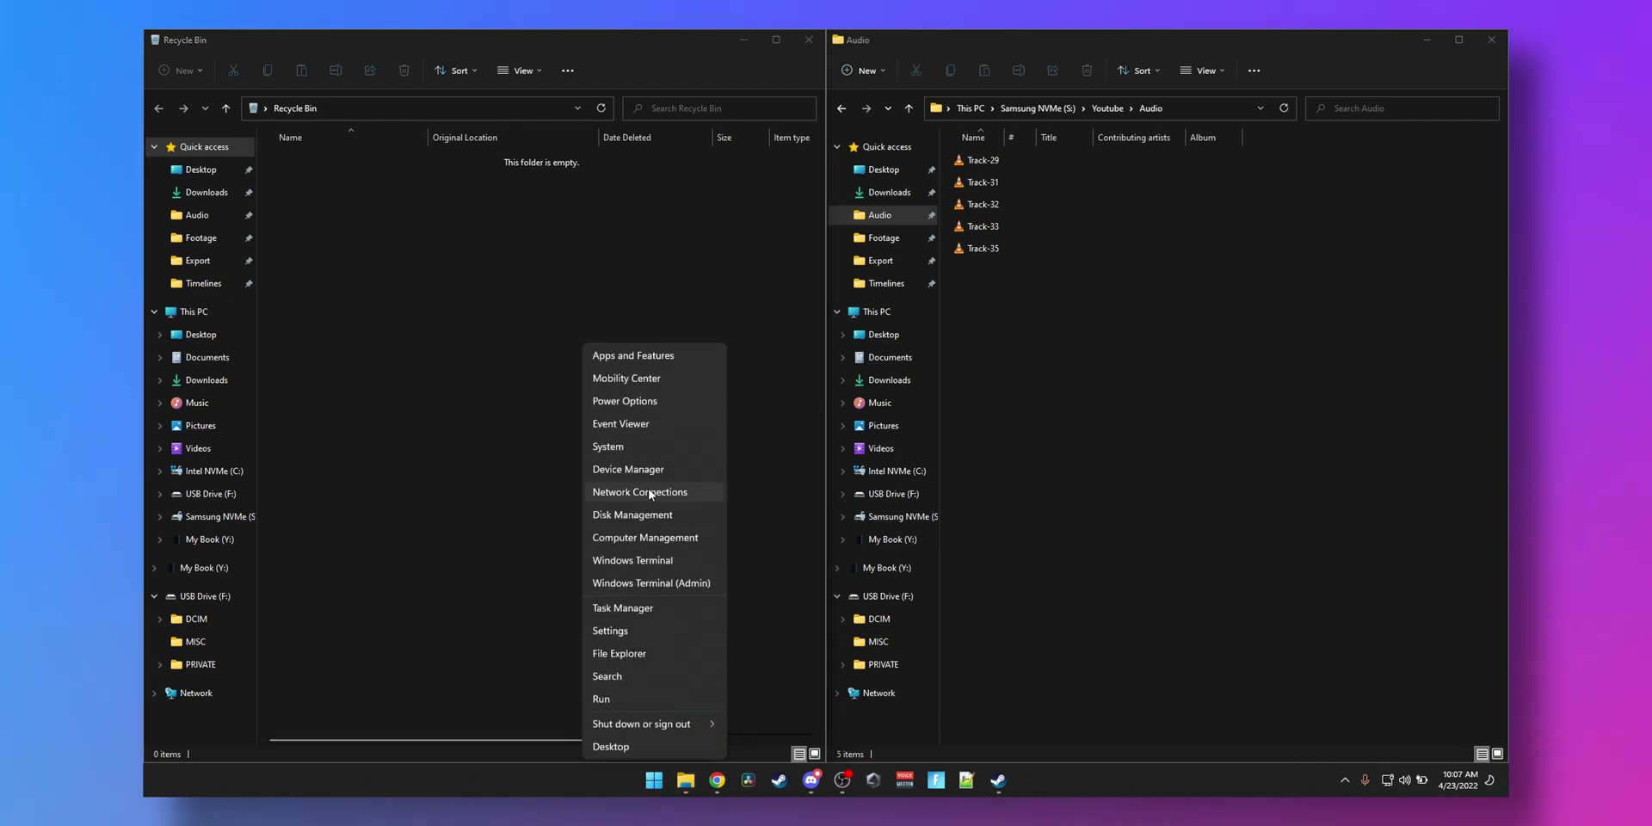
left_click(640, 466)
left_click(301, 267)
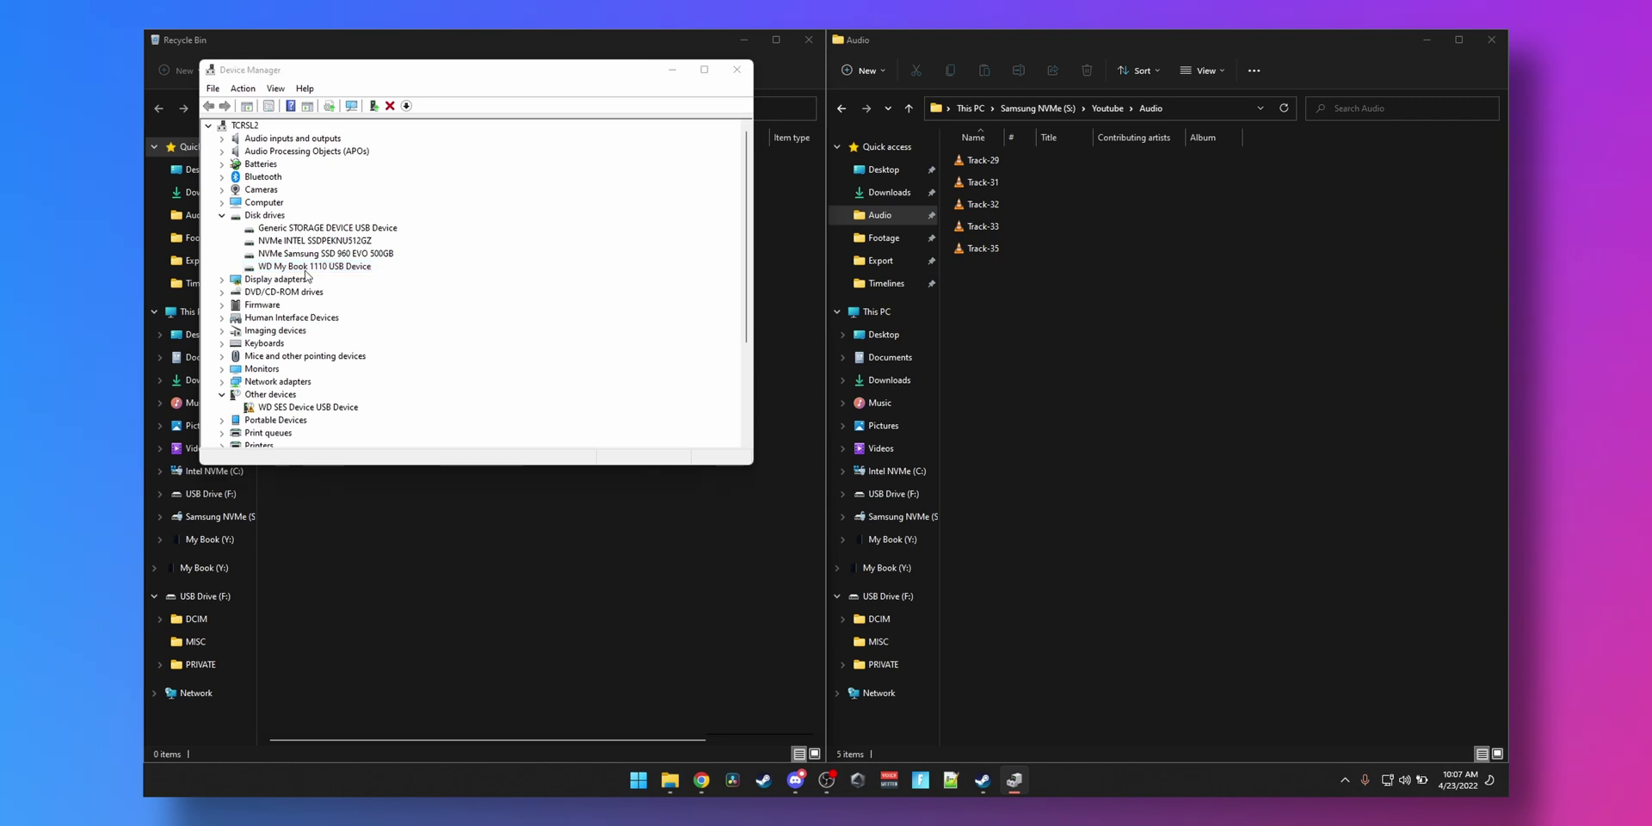
double_click(314, 266)
left_click(578, 401)
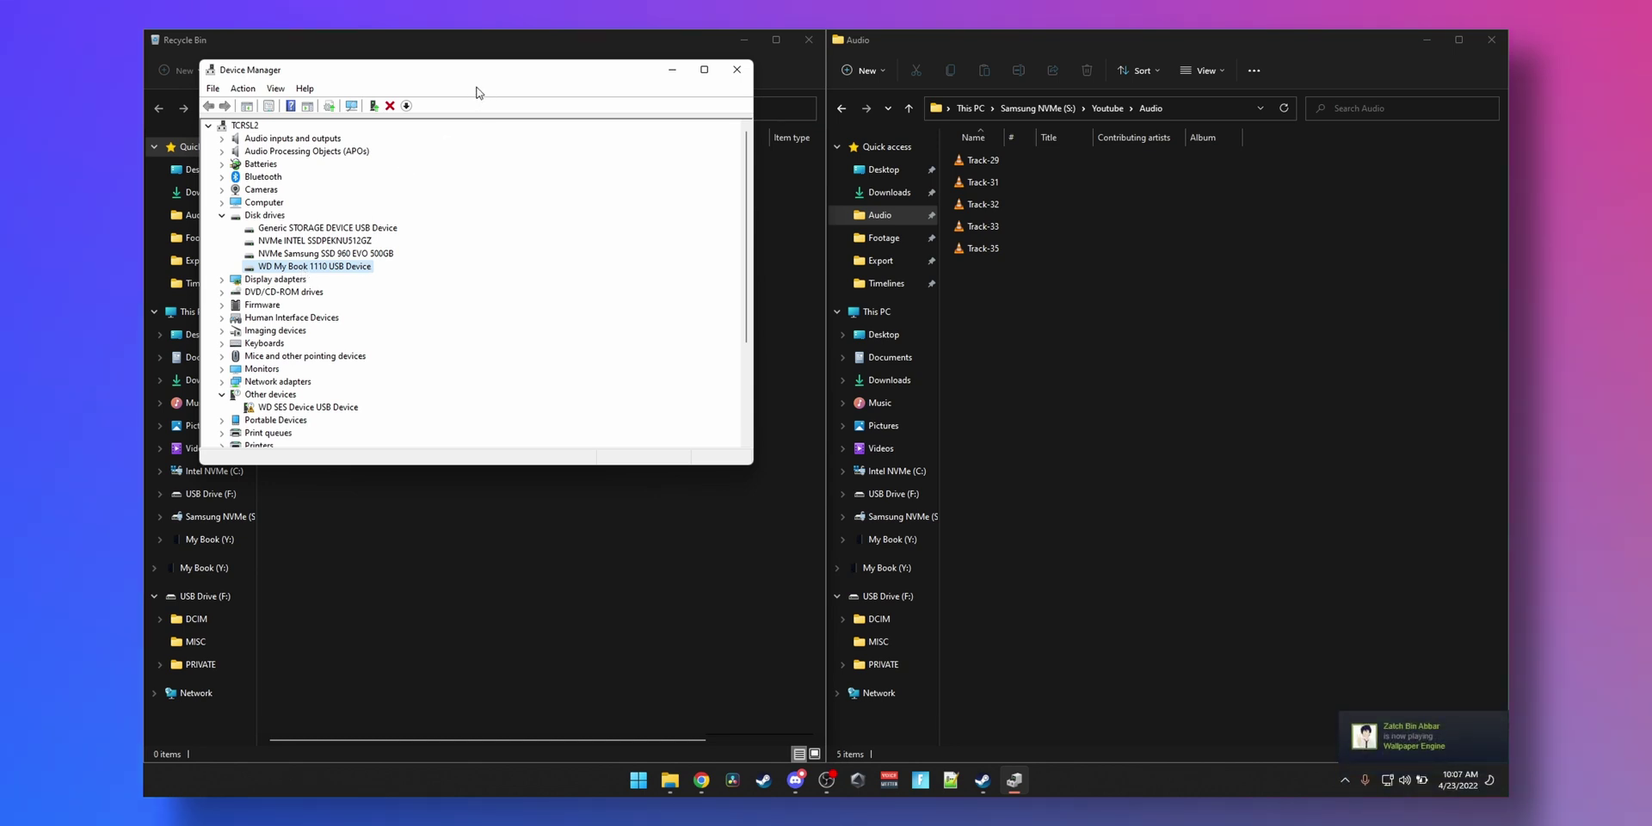
left_click_drag(471, 74, 516, 100)
left_click(781, 95)
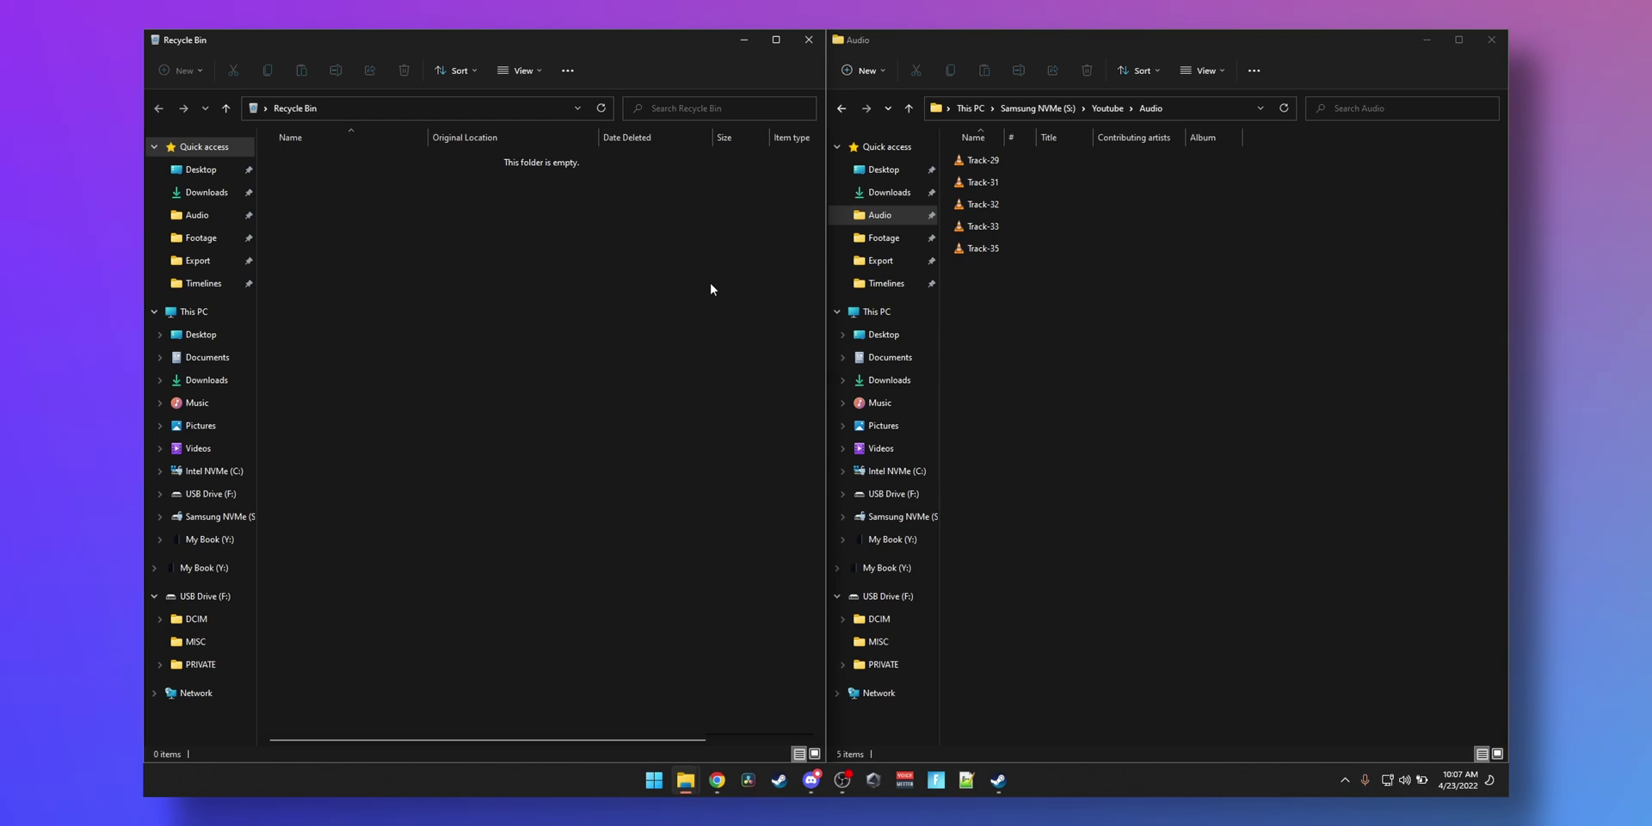
- Launch Command Prompt as administrator and run an fsutil disabledeletenotify query
key("super")
type("cmd")
right_click(654, 404)
left_click(660, 418)
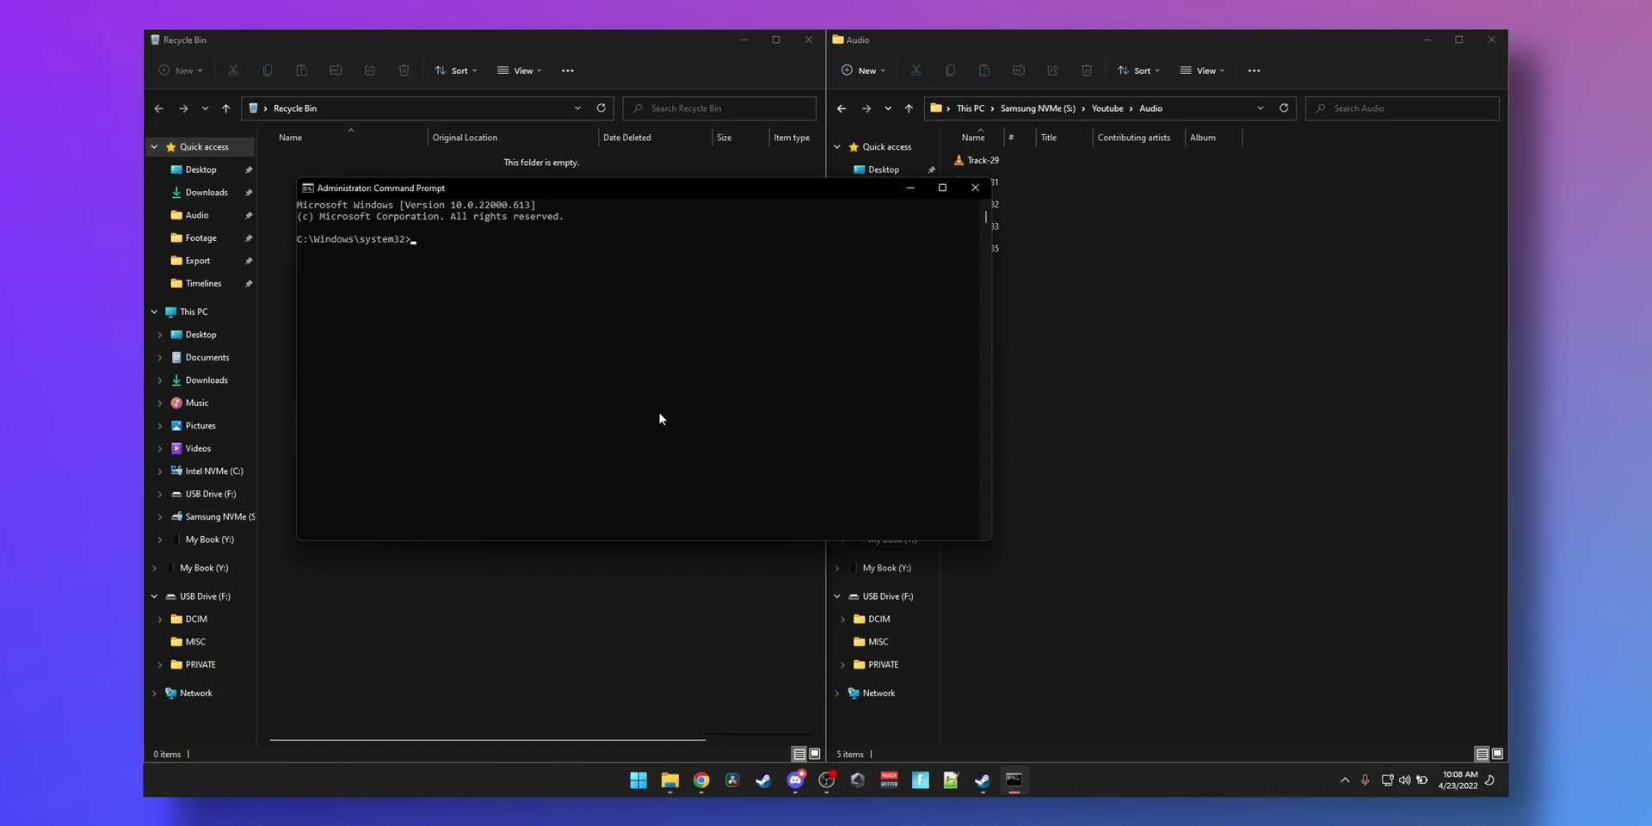
type("fsutil behaviour query")
type("disableddeletenotify")
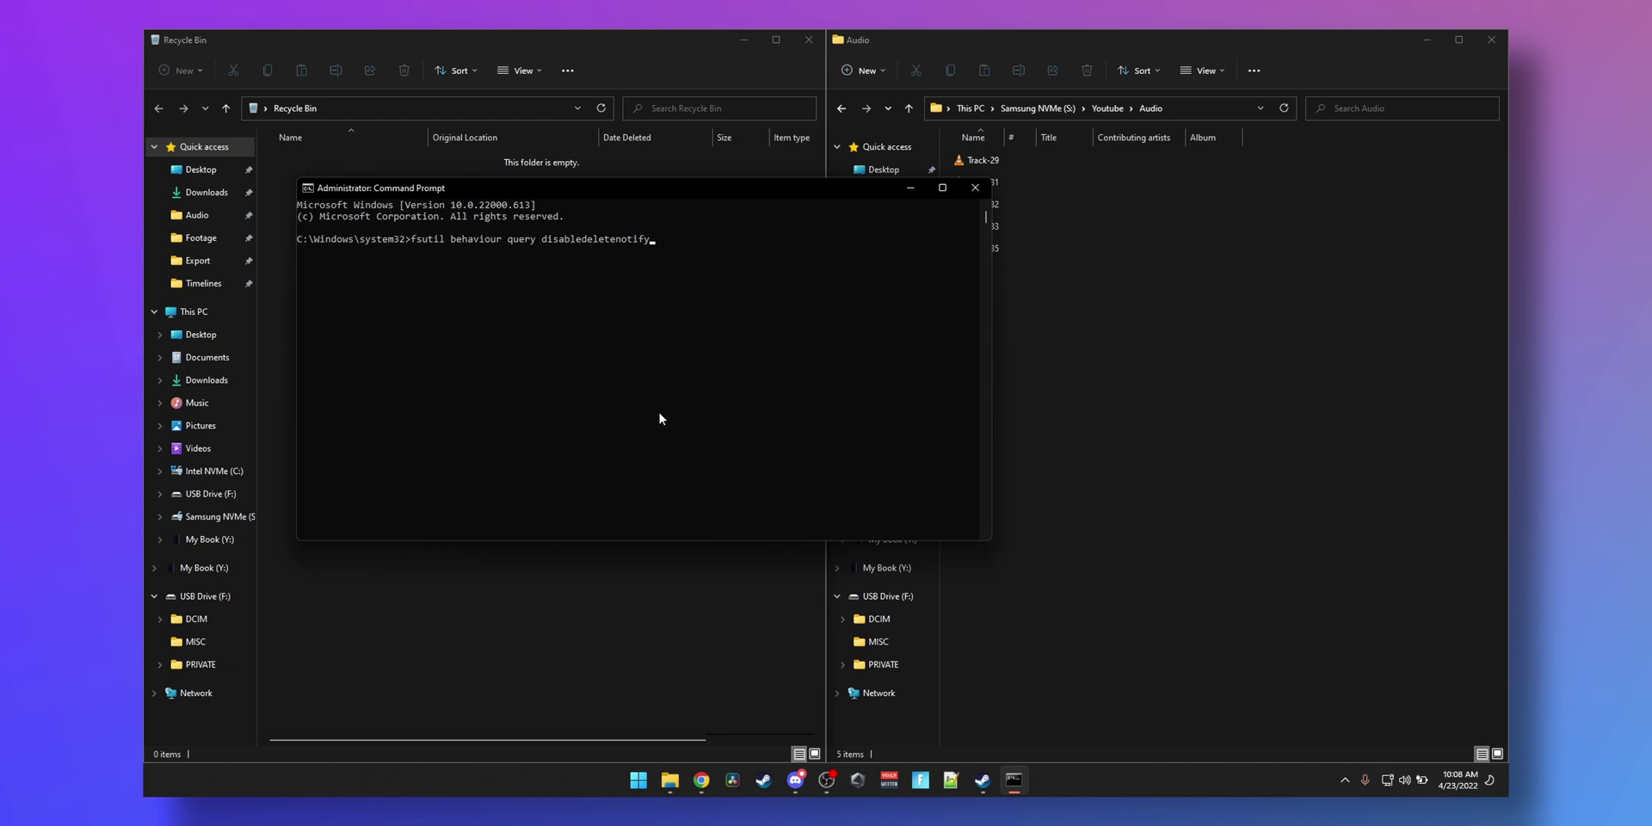
key("Return")
- Fix the misspelled 'behavior' in the command and rerun the TRIM status query
key("Up")
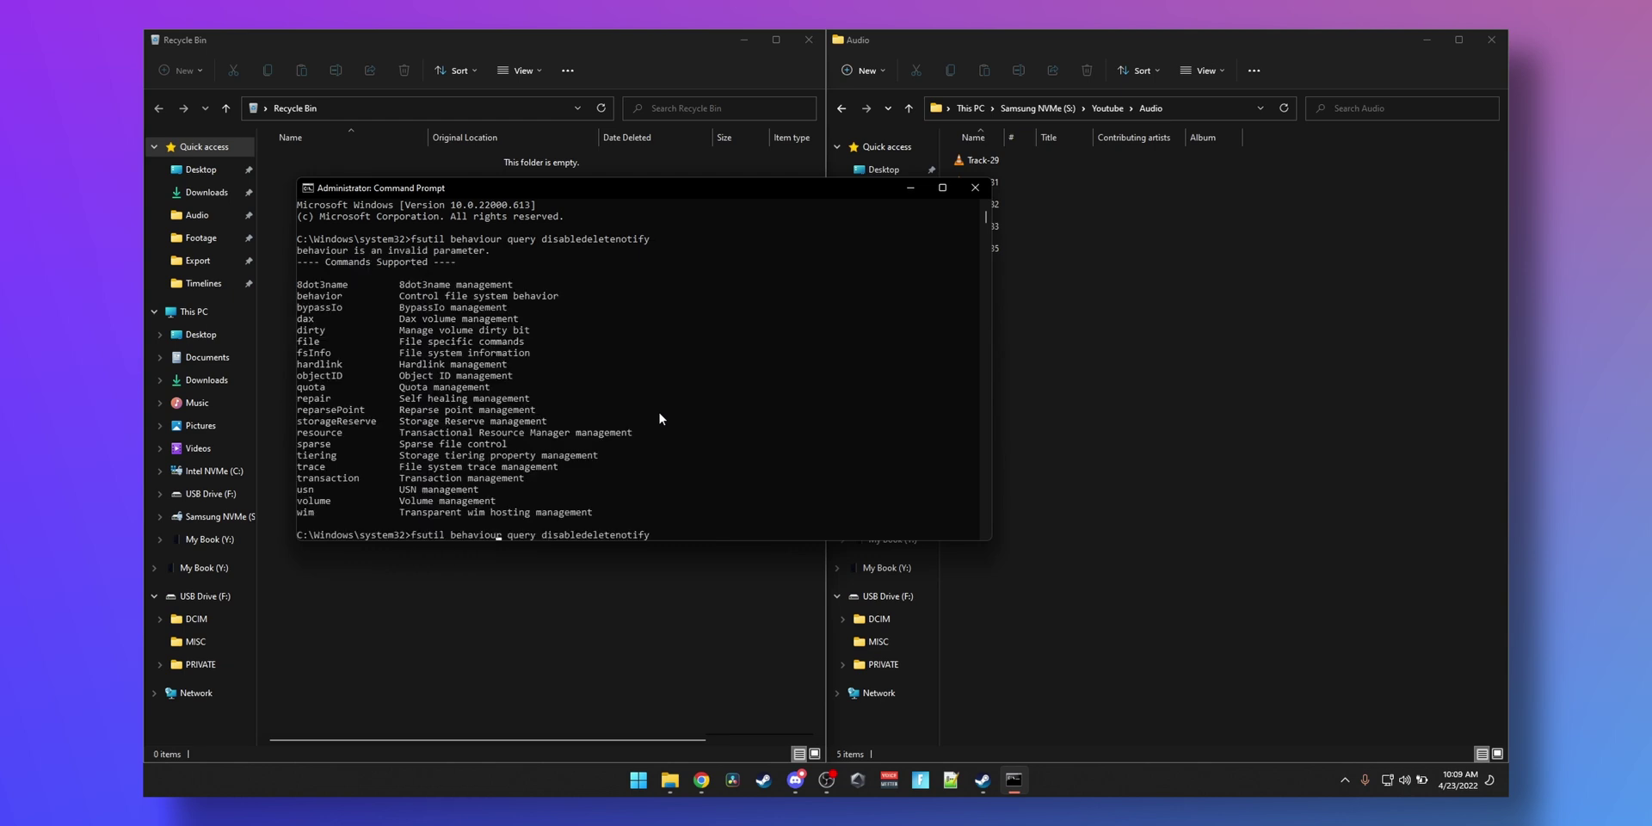
key("ctrl+Left")
key("ctrl+Left")
key("Left")
key("Left")
key("BackSpace")
key("Return")
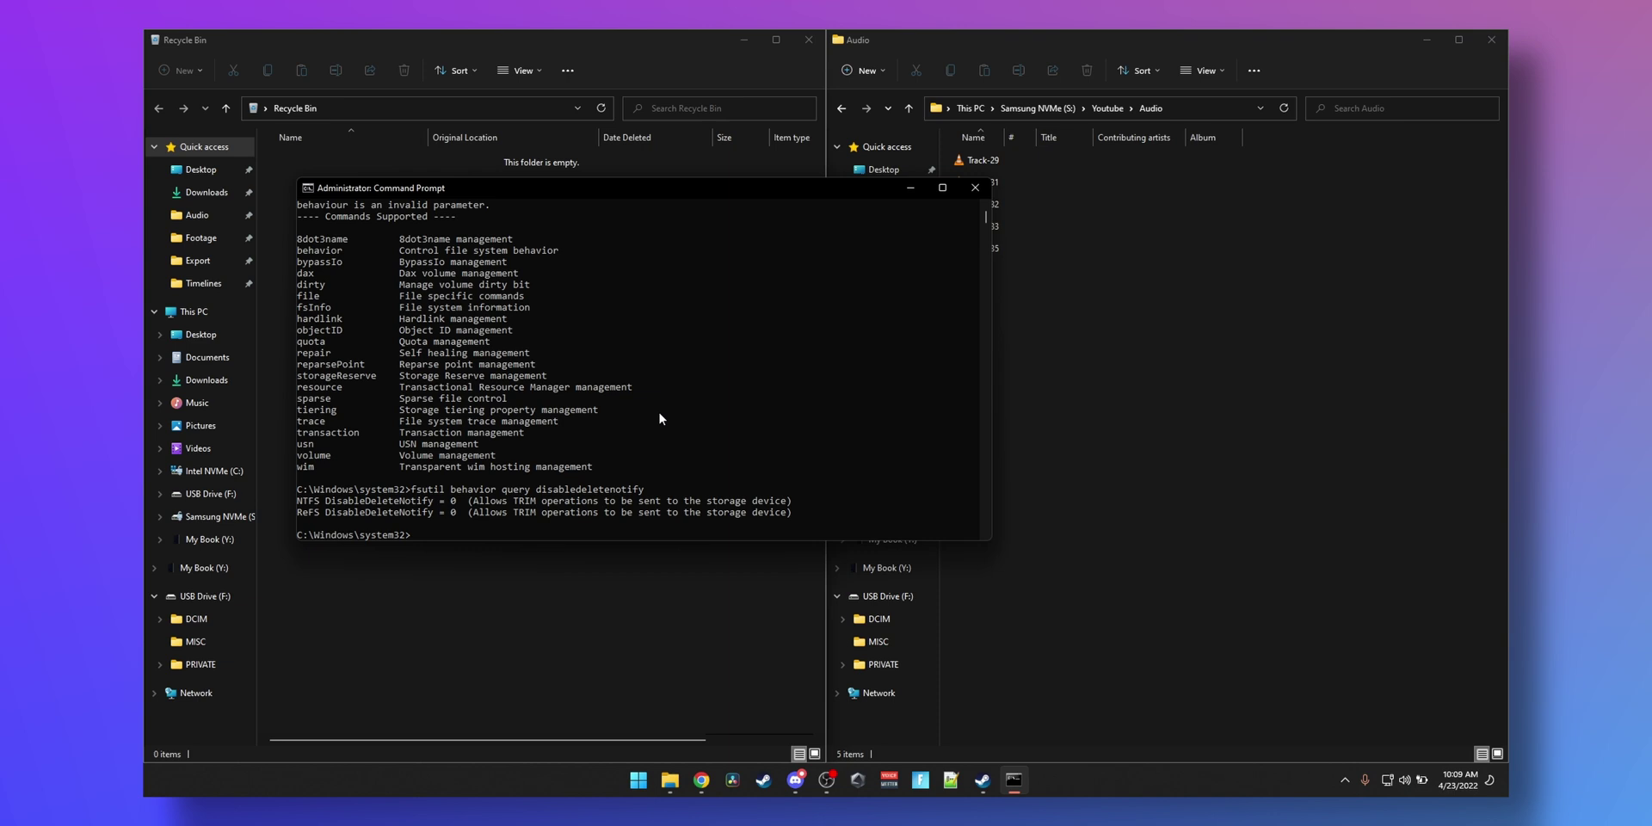
scroll(532, 486, "down", 1)
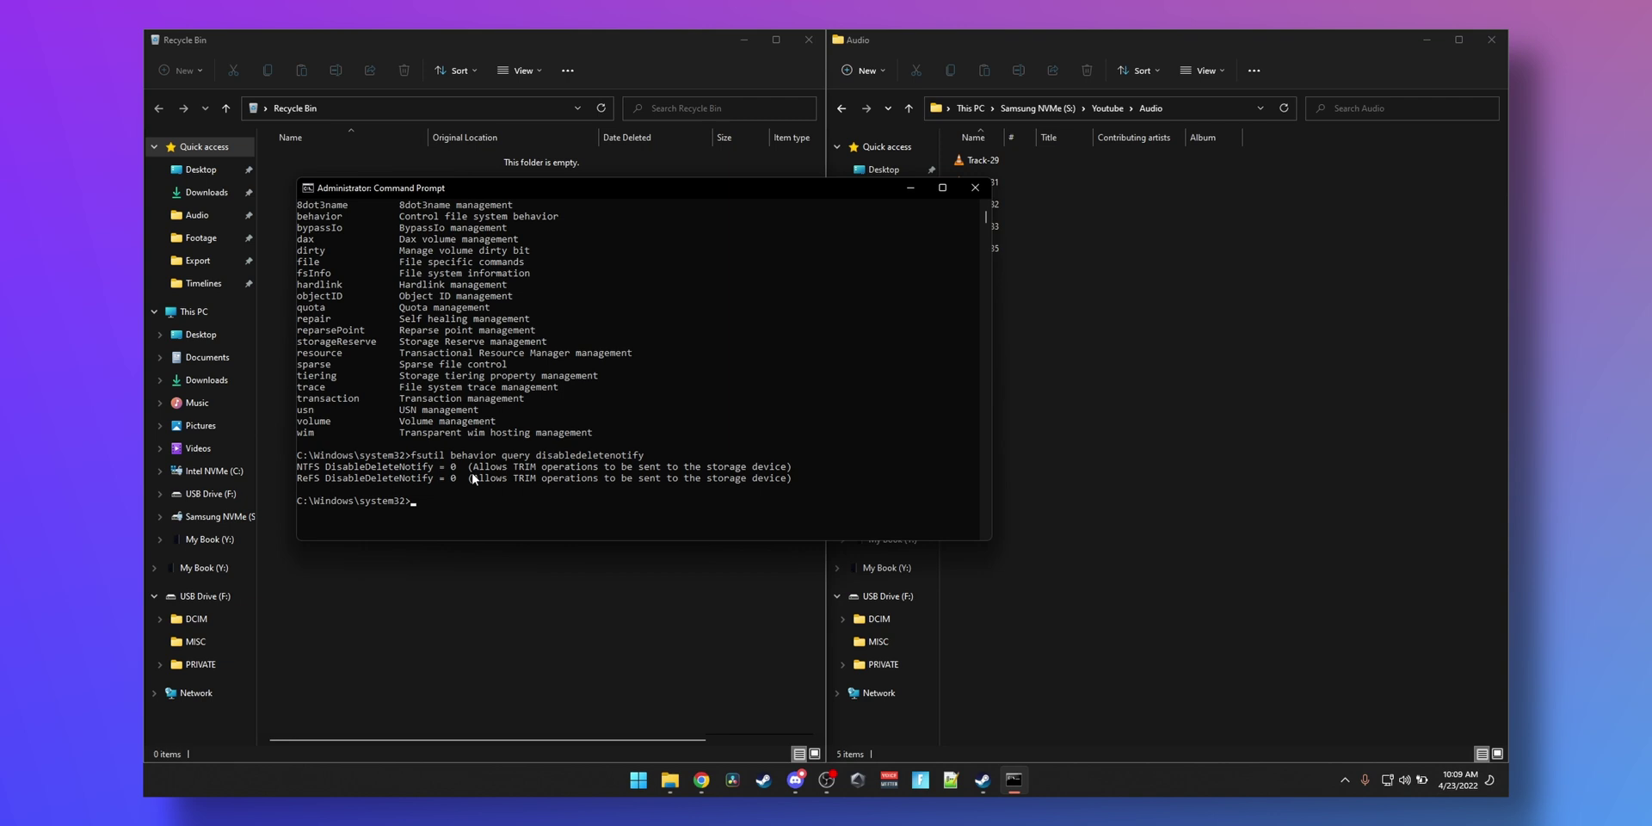
- Turn the query into 'fsutil behavior set disabledeletenotify 0' to enable TRIM
key("Up")
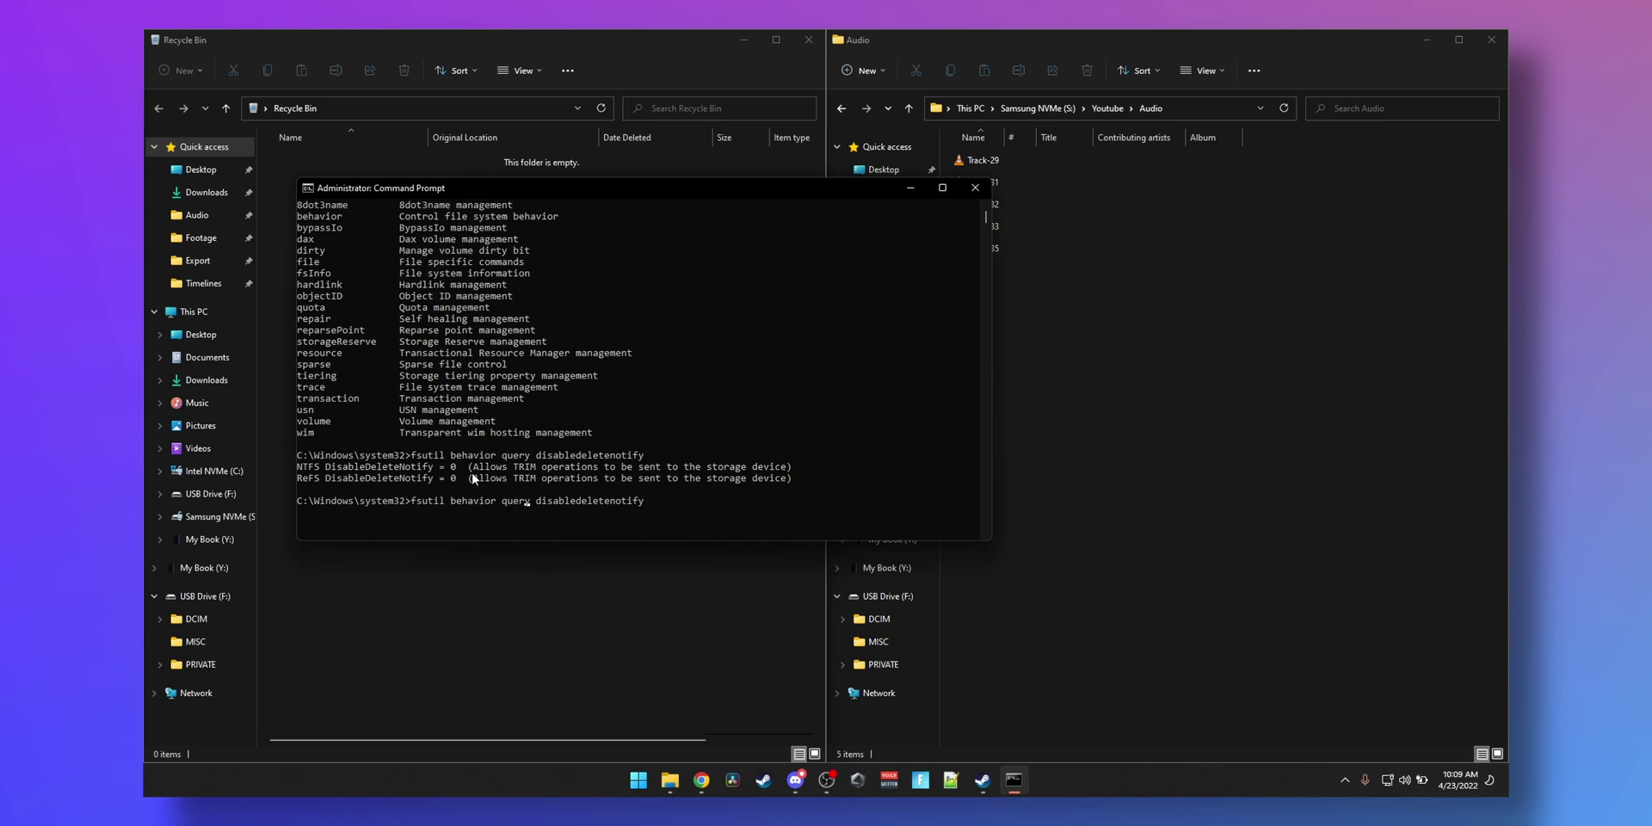
key("Left")
key("Left")
key("Left")
key("Left")
key("Left")
key("Left")
key("Left")
key("Left")
key("Left")
key("Left")
key("Left")
key("Left")
key("Left")
key("Left")
key("Left")
key("Left")
key("Left")
key("Left")
key("Left")
key("Left")
key("BackSpace")
key("BackSpace")
key("BackSpace")
key("BackSpace")
key("BackSpace")
type("set")
type(" 0")
key("Return")
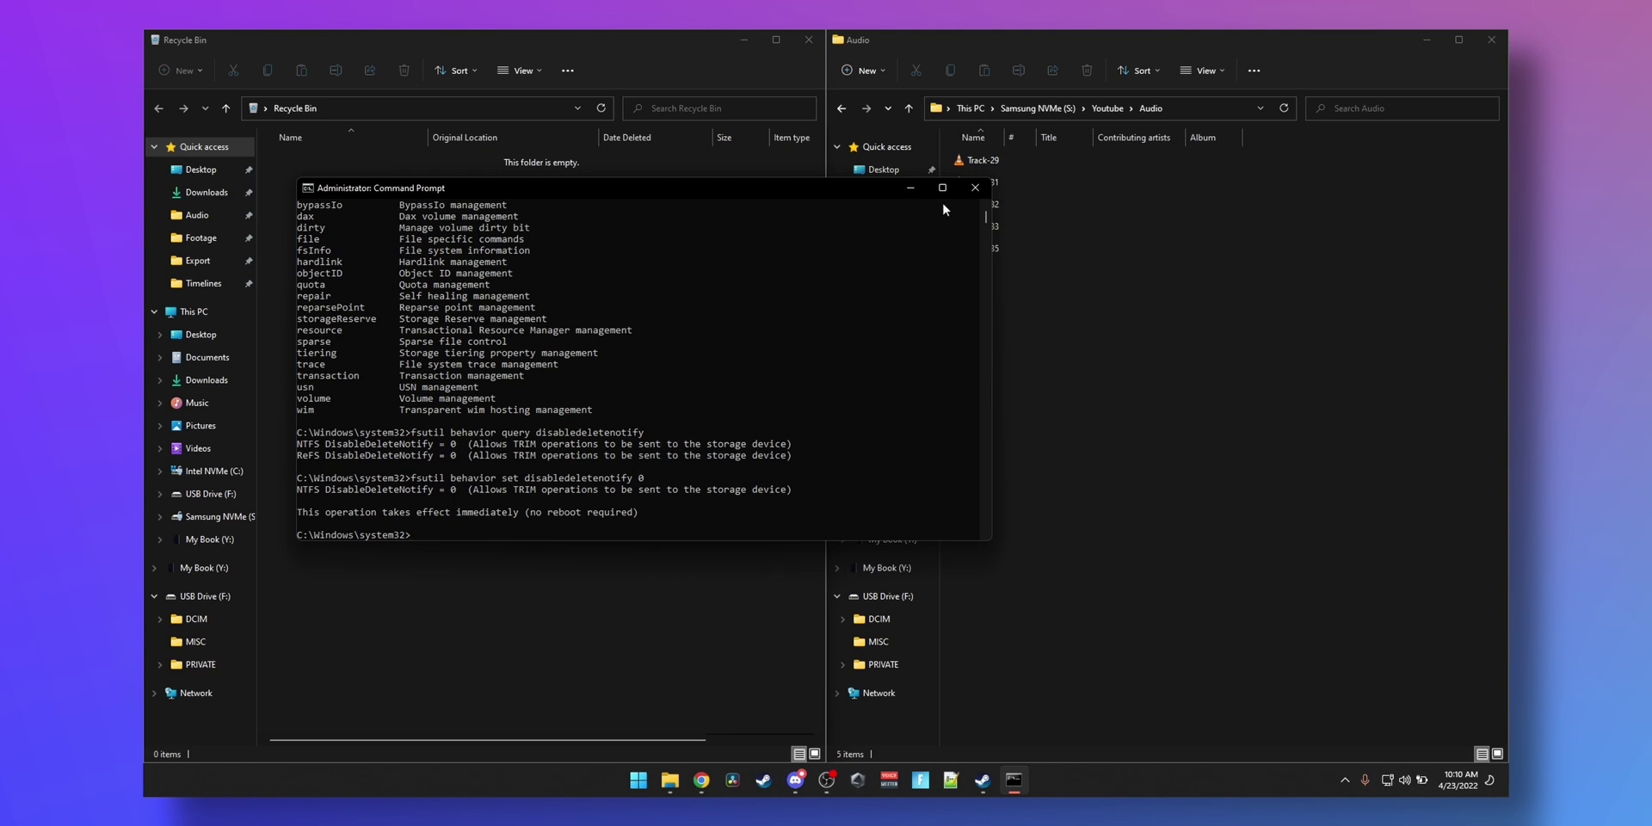
- Shift-delete Track-32 from Audio permanently and confirm the Recycle Bin stays empty
left_click(974, 189)
left_click(998, 203)
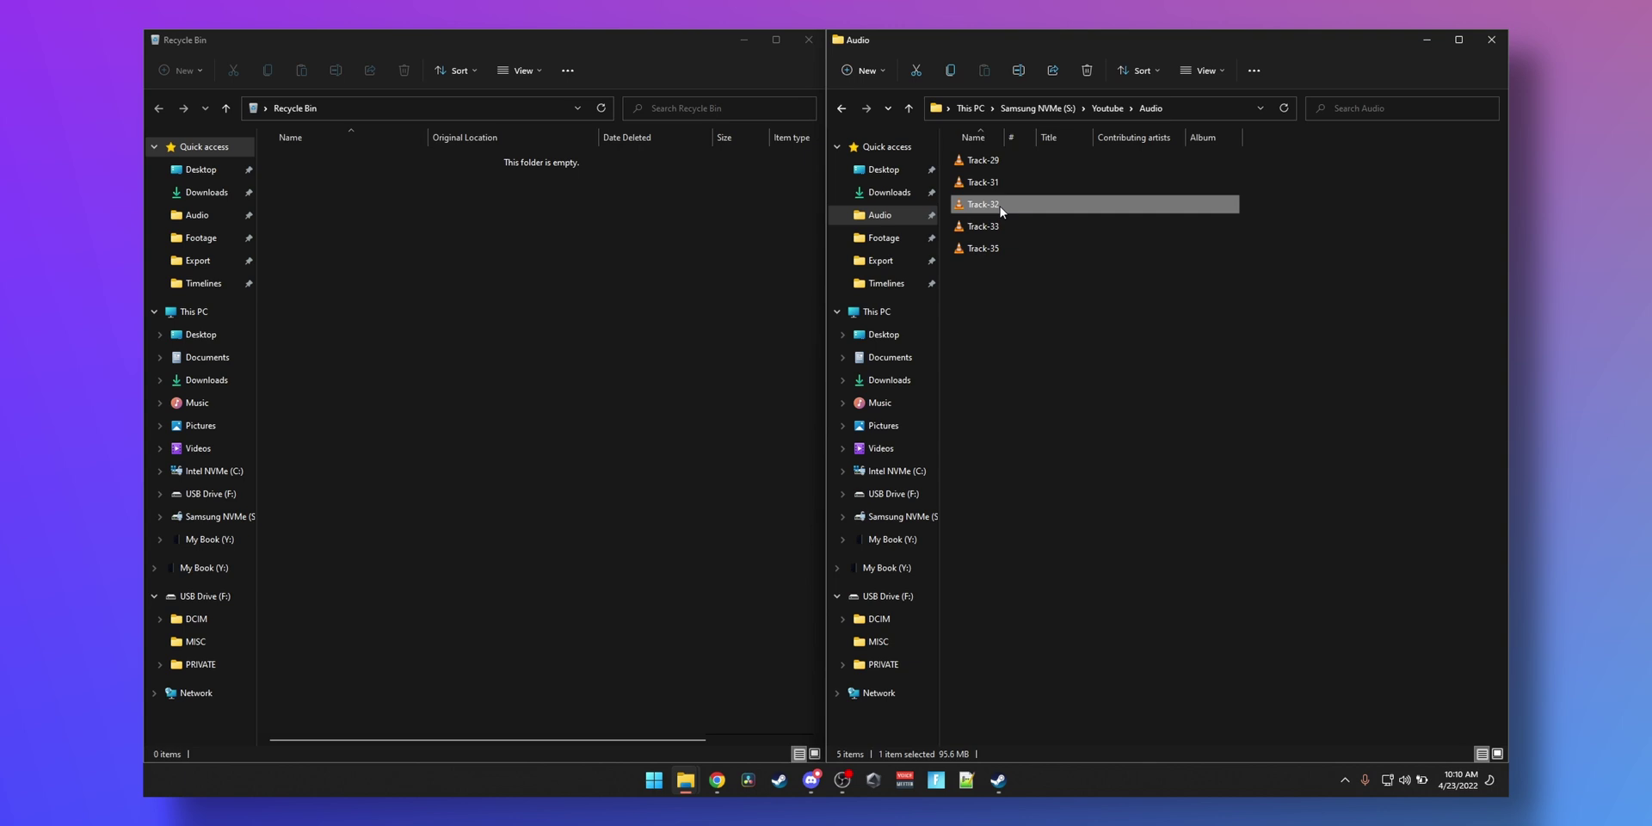
key("shift+Delete")
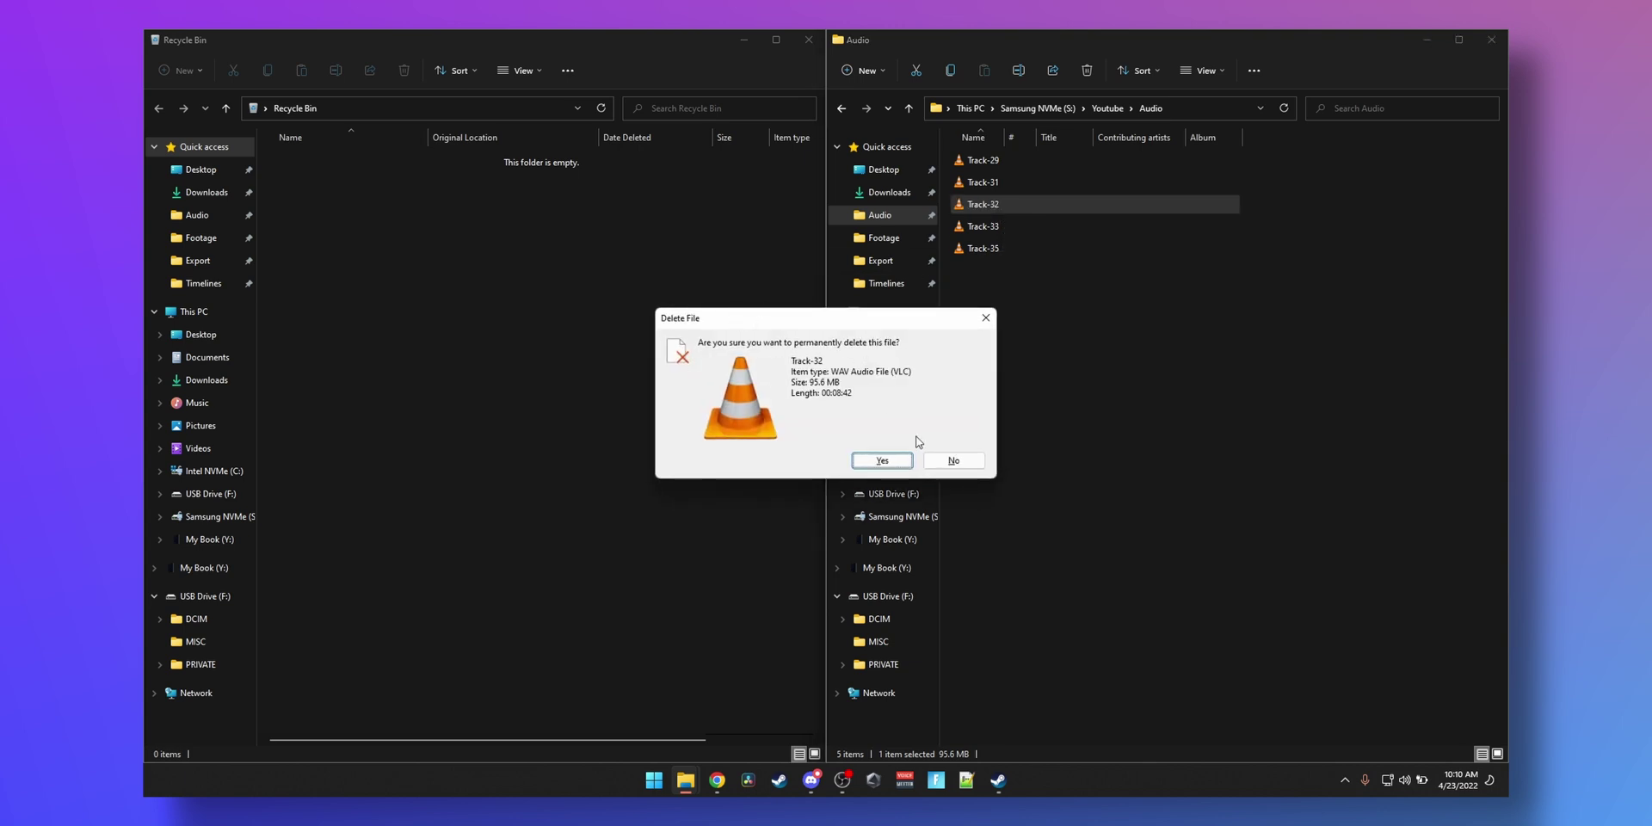
left_click(955, 462)
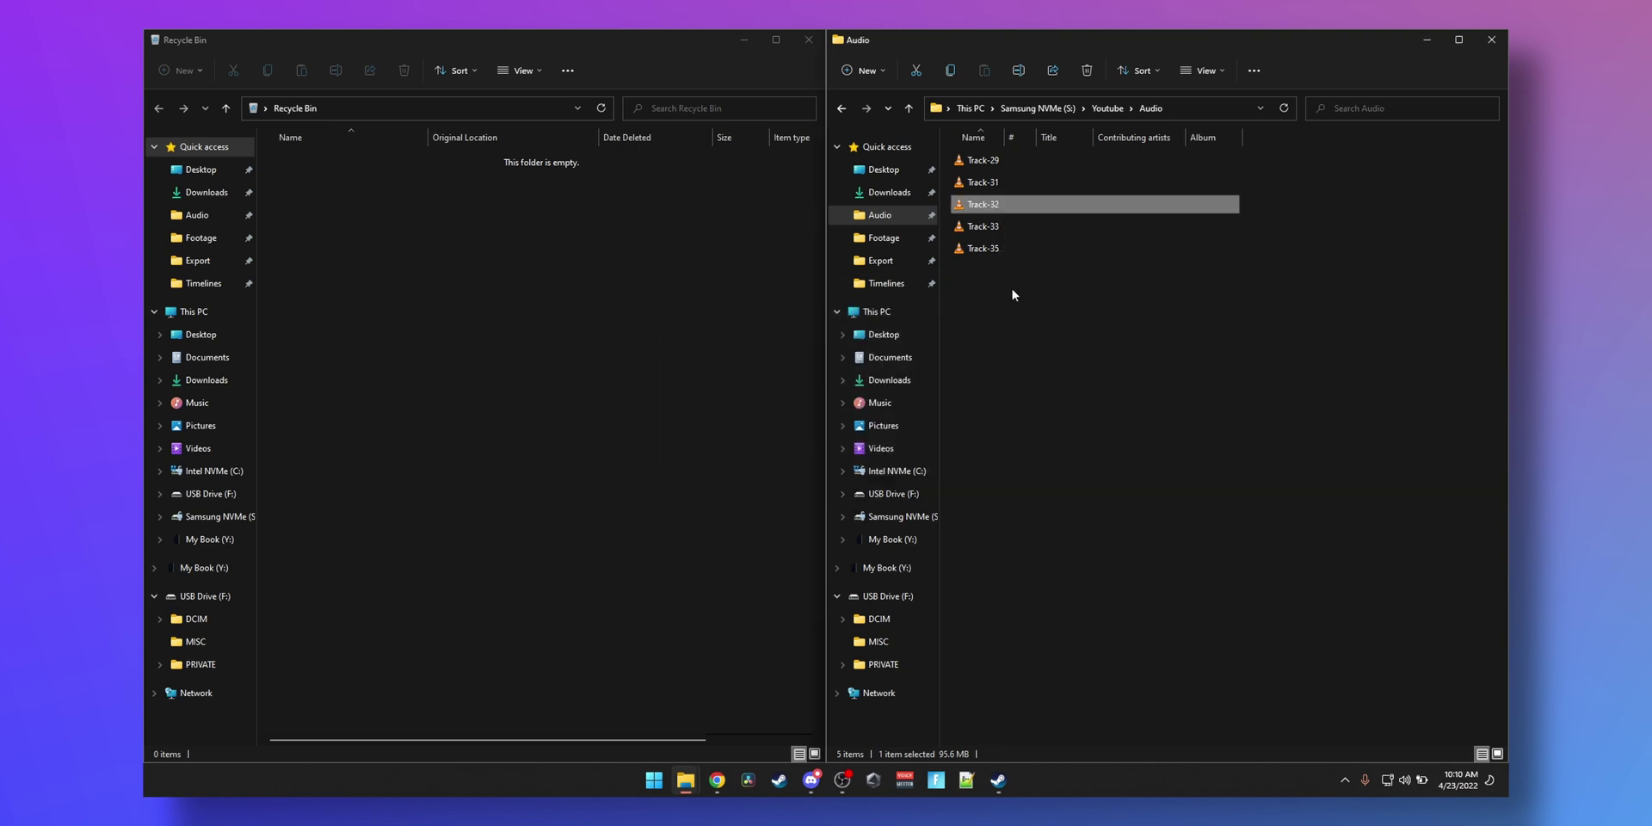
right_click(983, 206)
left_click(1111, 227, "shift")
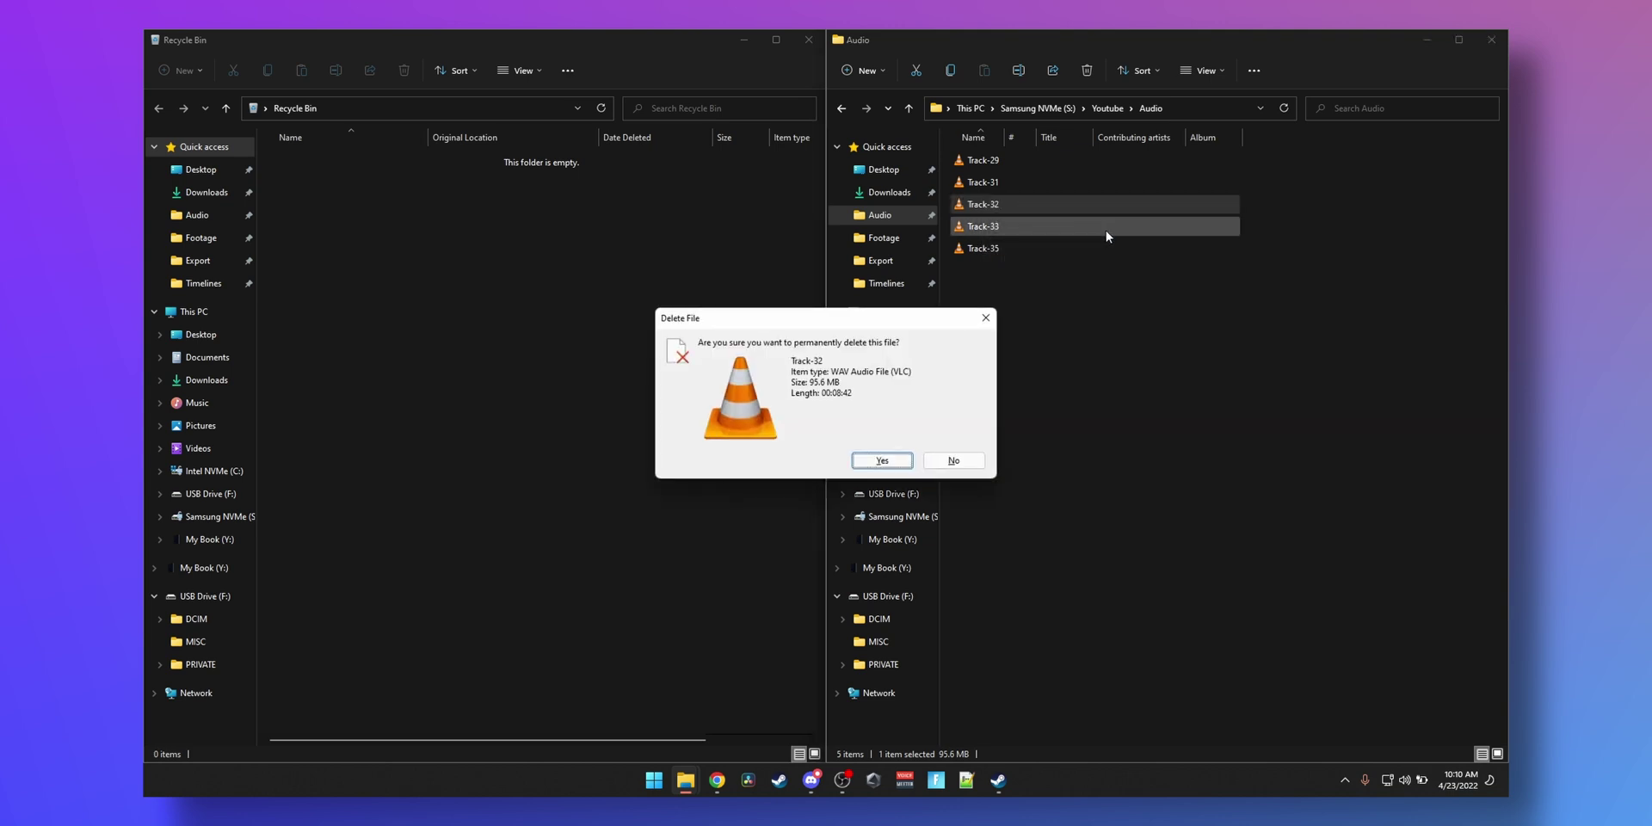
left_click(886, 462)
left_click(509, 273)
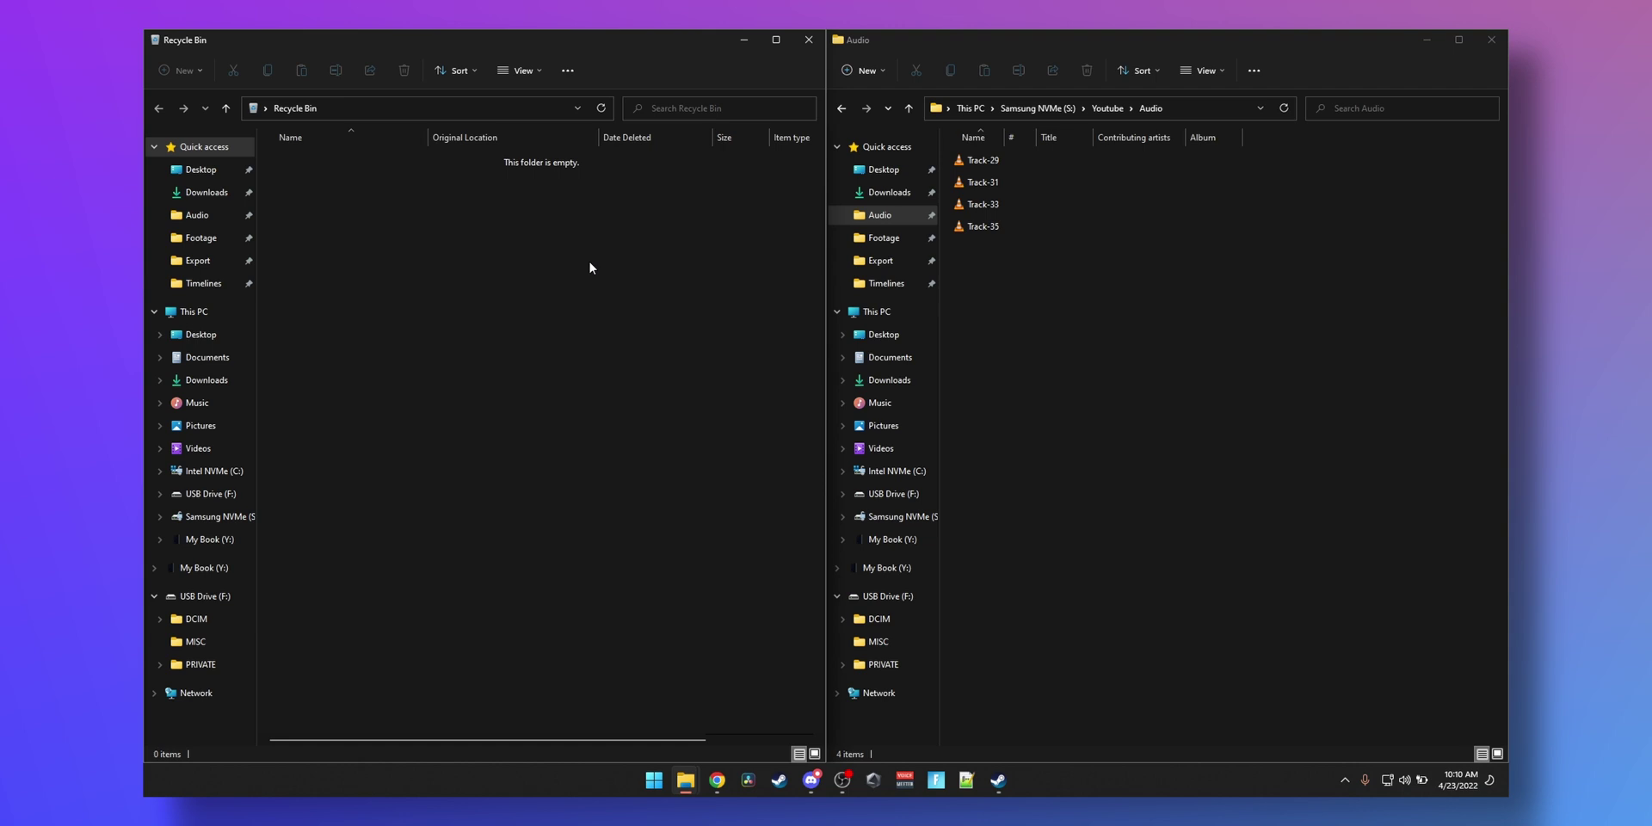
- Search for 'eraser' and download Eraser 6.2.0.2993 from the Eraser download page
left_click(811, 41)
type("eraser")
key("Return")
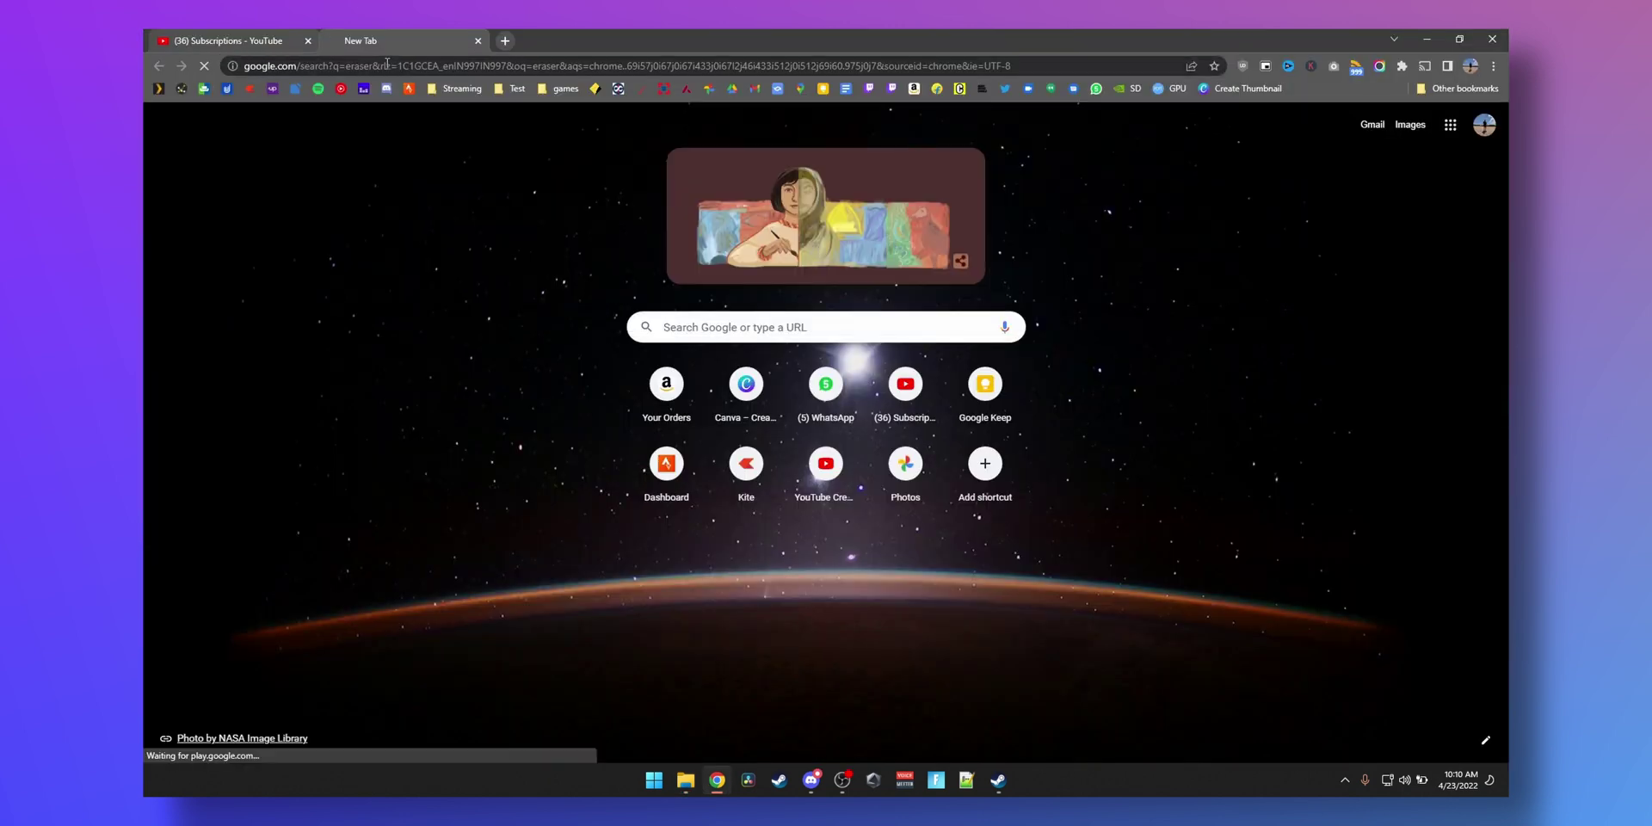
scroll(594, 344, "down", 3)
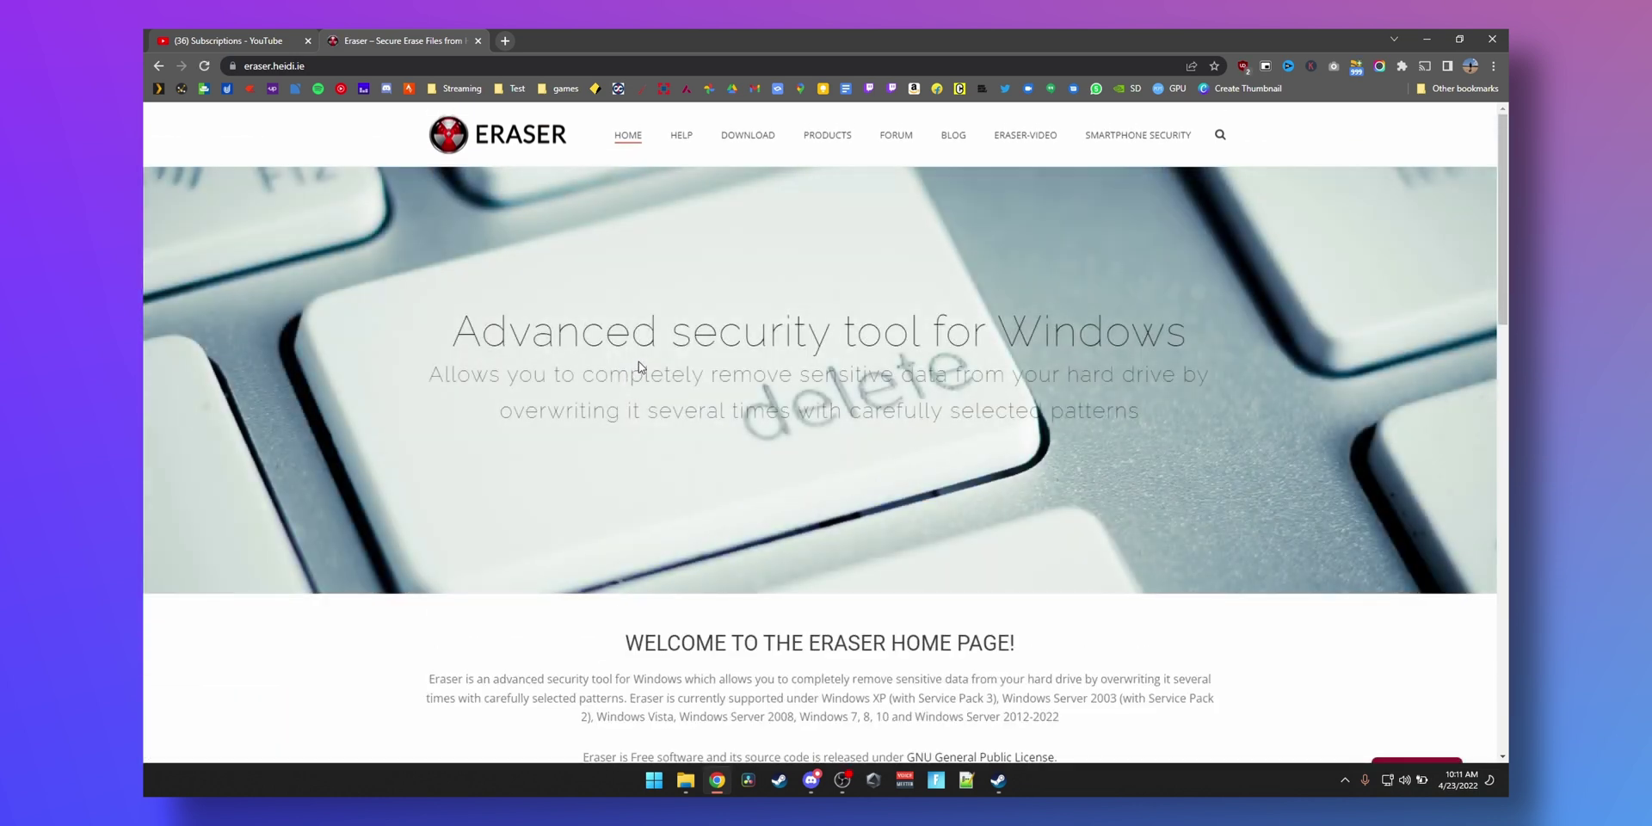
left_click(757, 144)
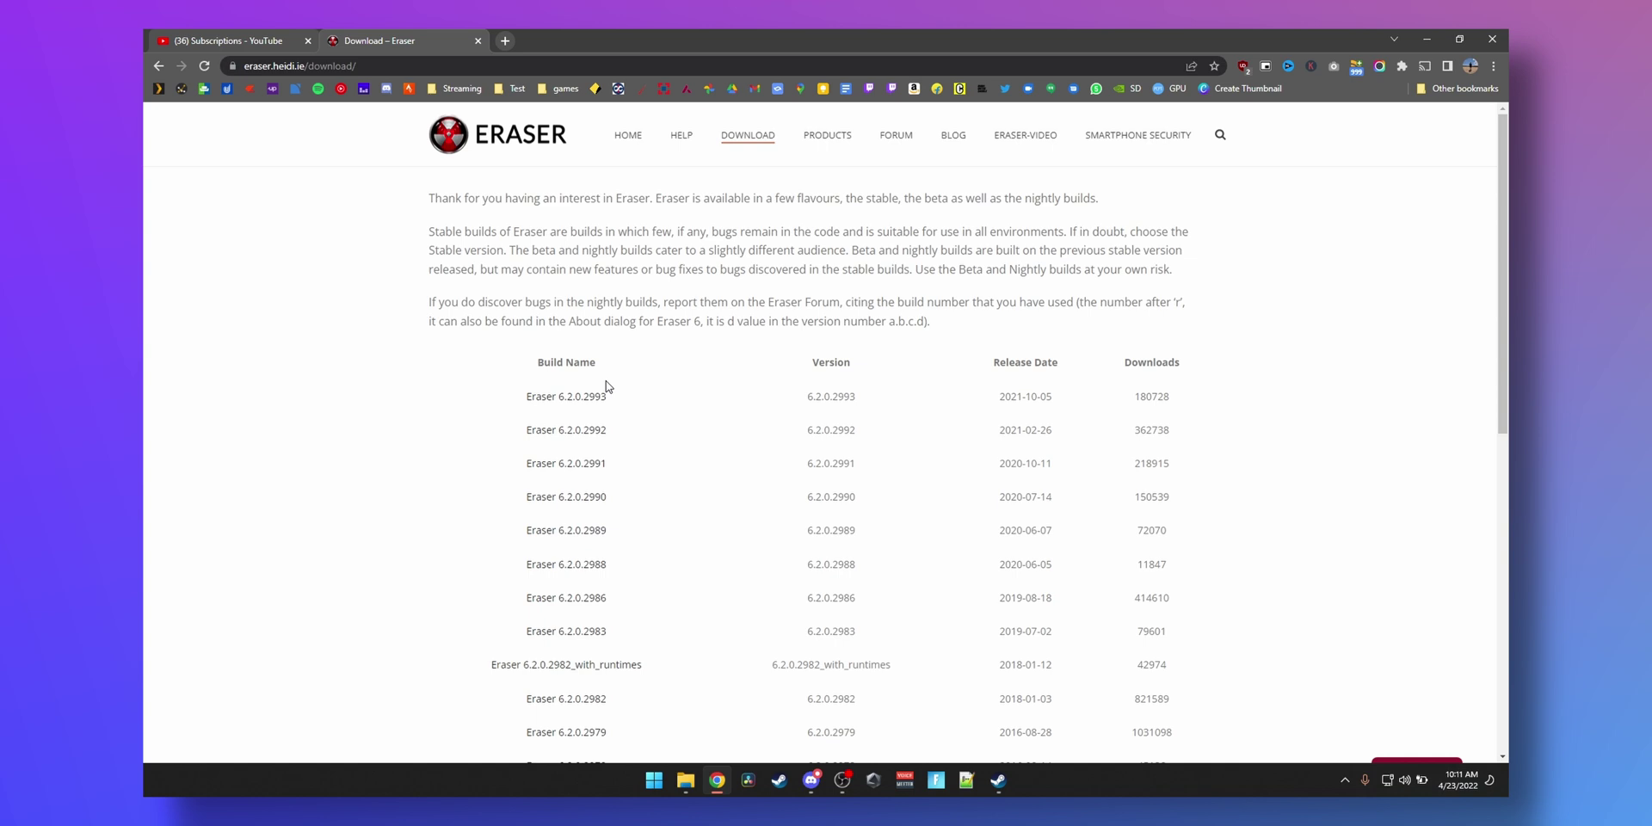
left_click(576, 399)
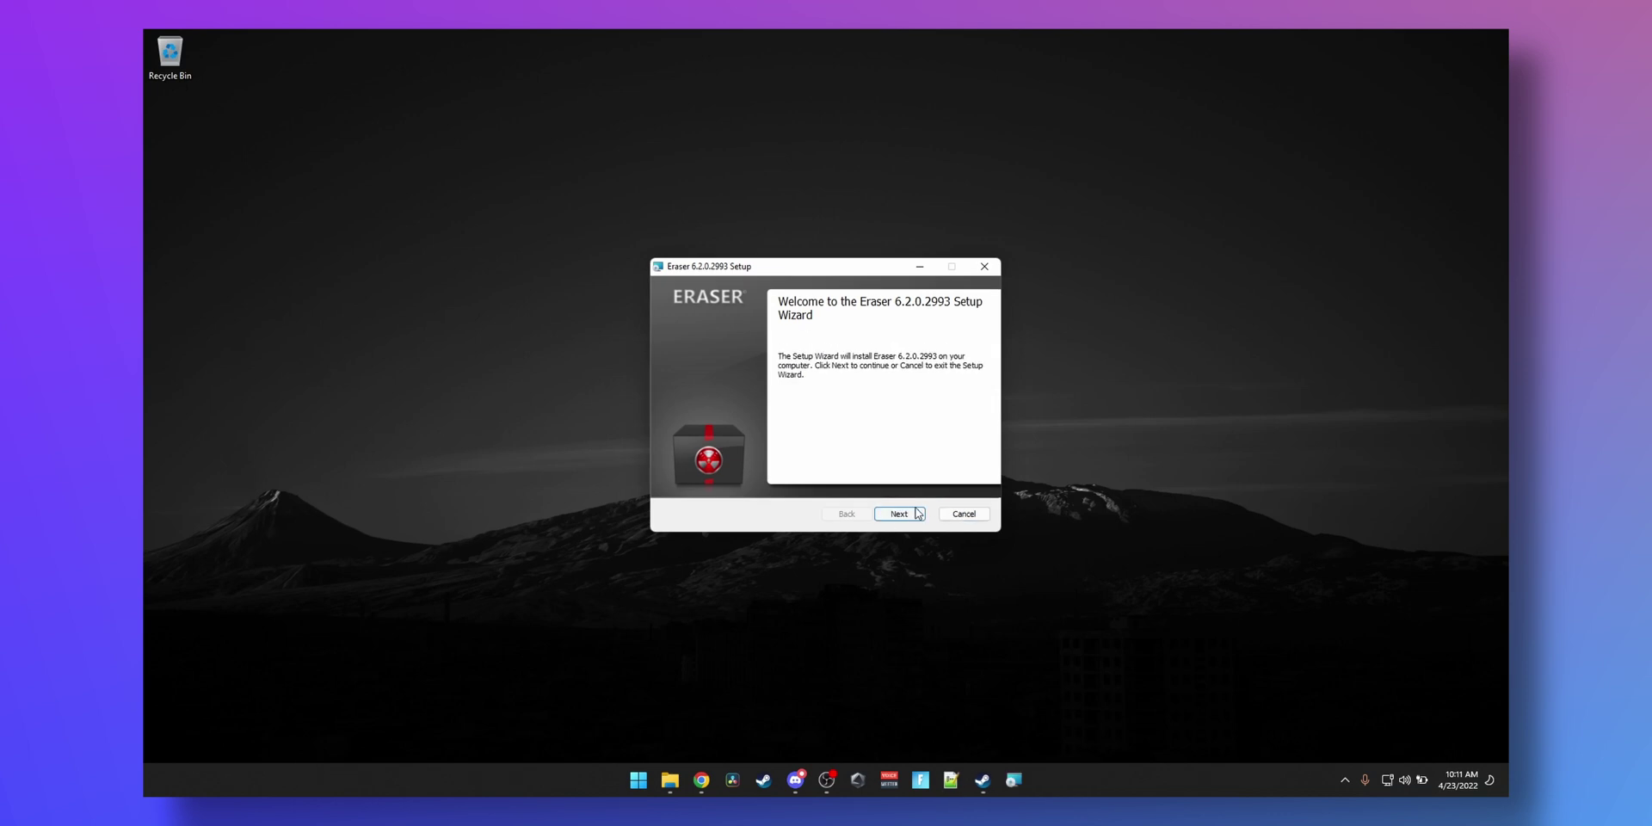
- Install Eraser 6.2.0.2993 with the Typical setup after accepting the license, then close Eraser
left_click(899, 513)
left_click(815, 480)
left_click(899, 513)
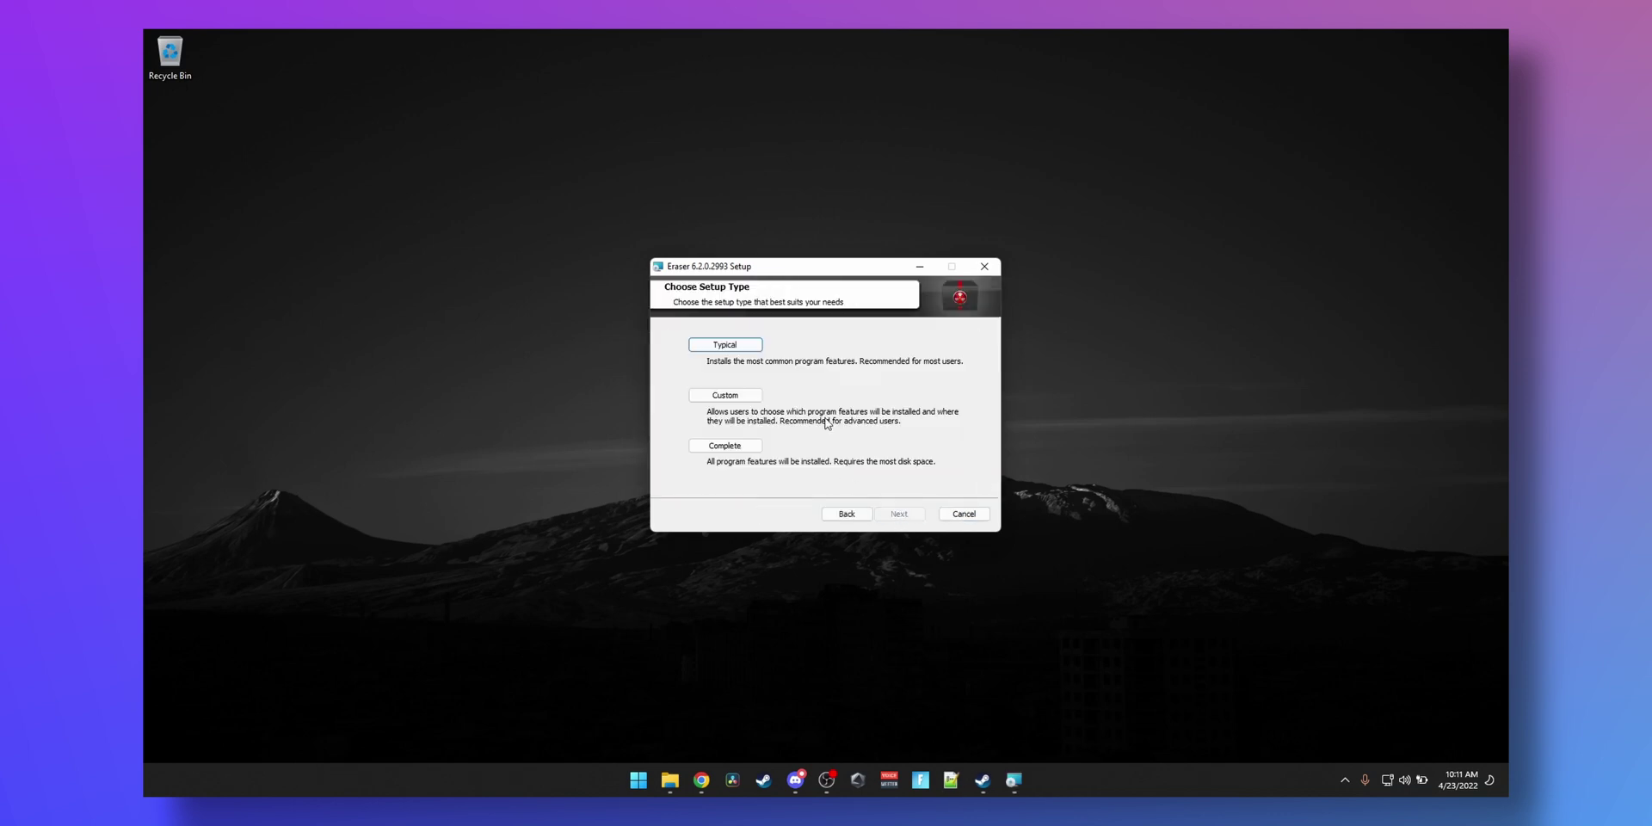
left_click(751, 352)
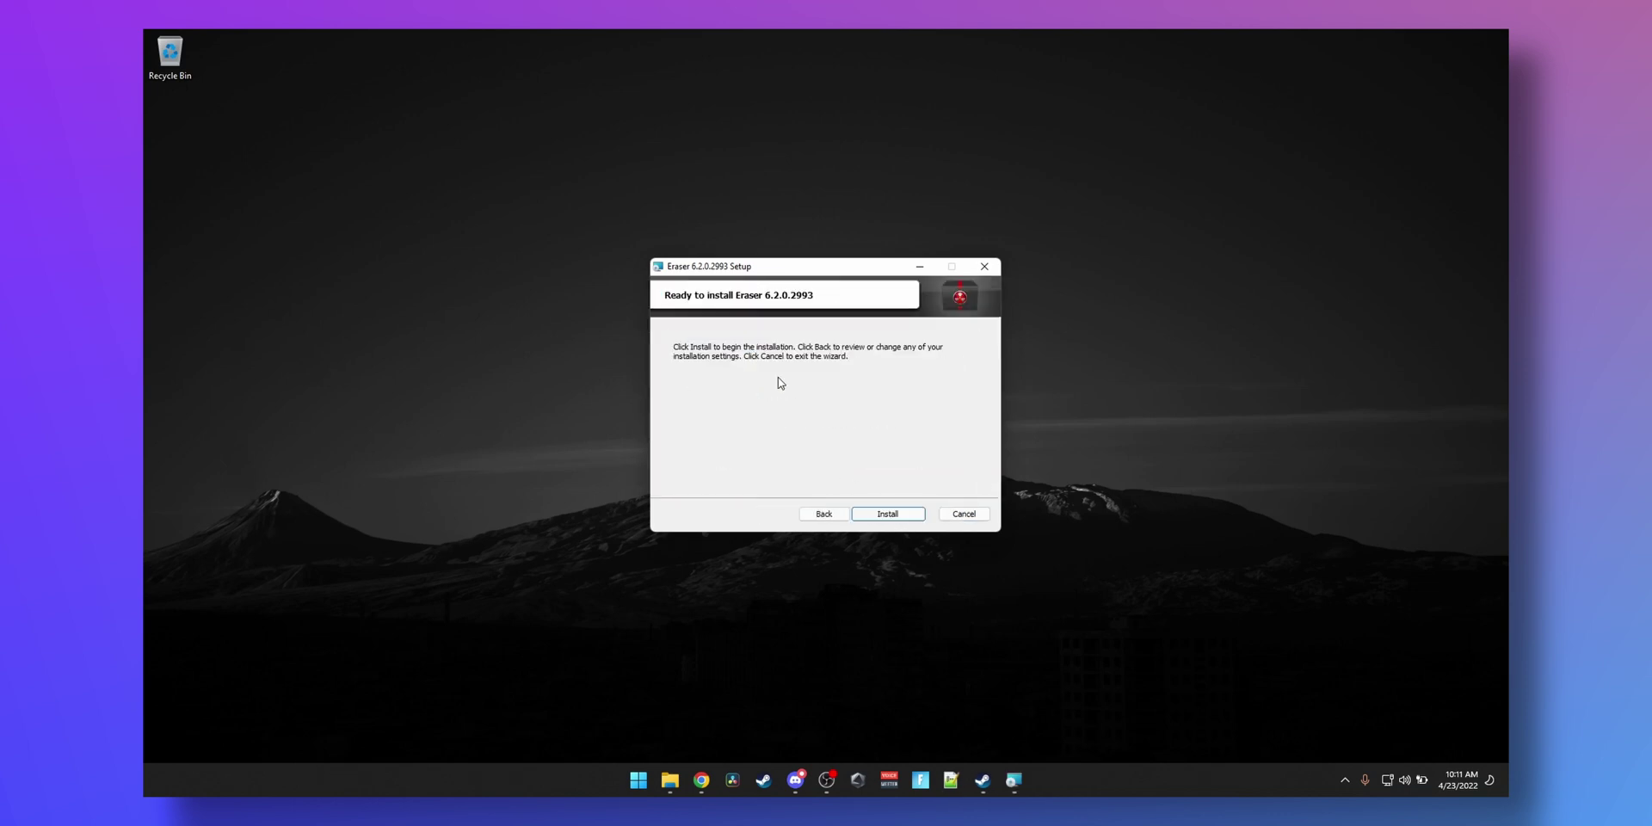
left_click(899, 513)
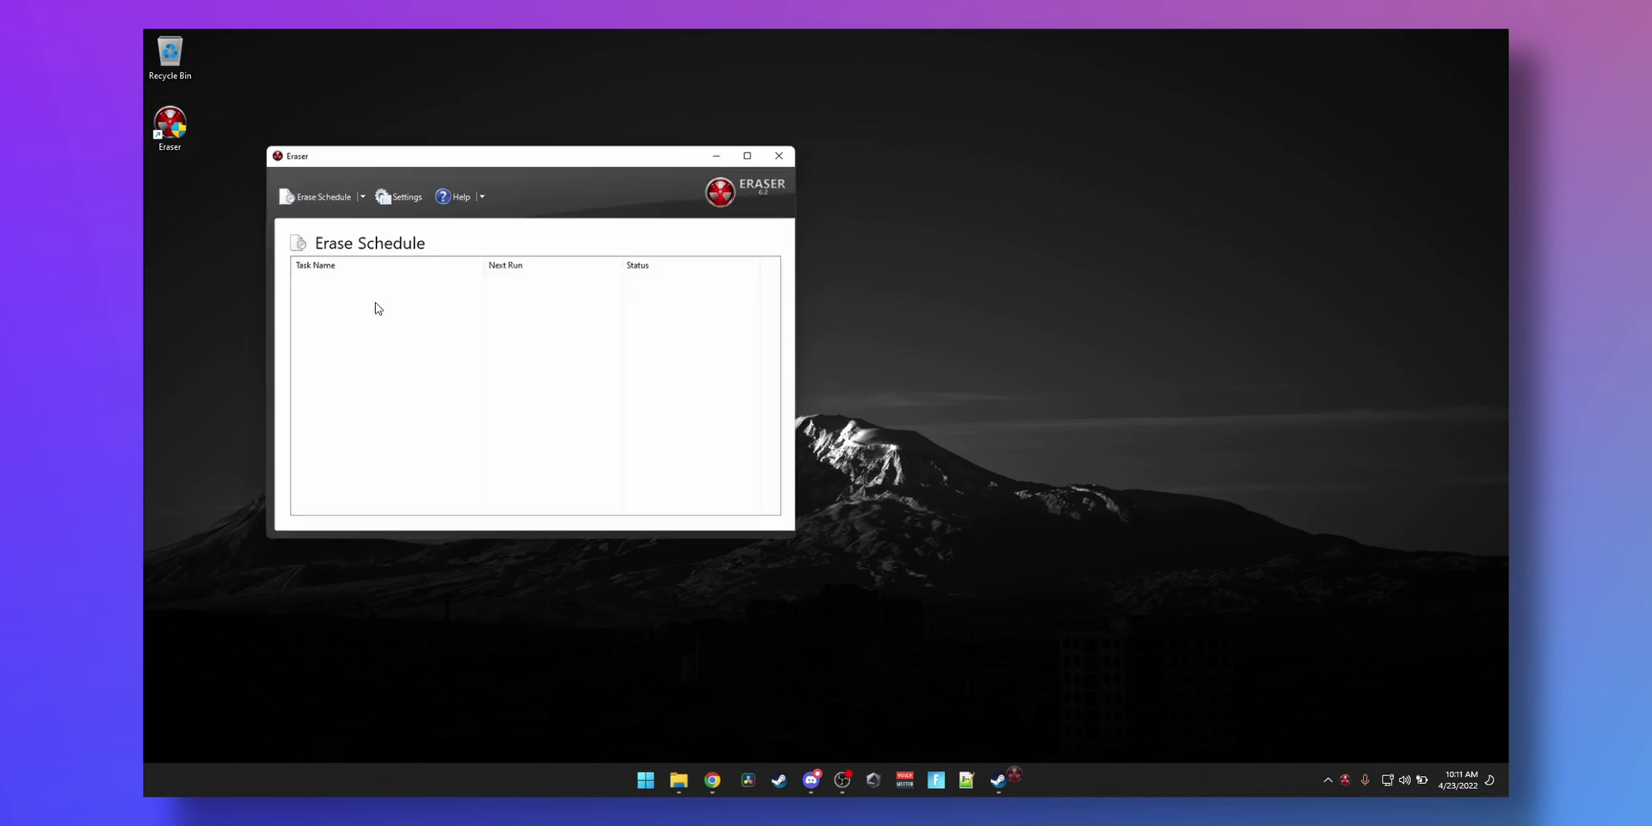
left_click(792, 152)
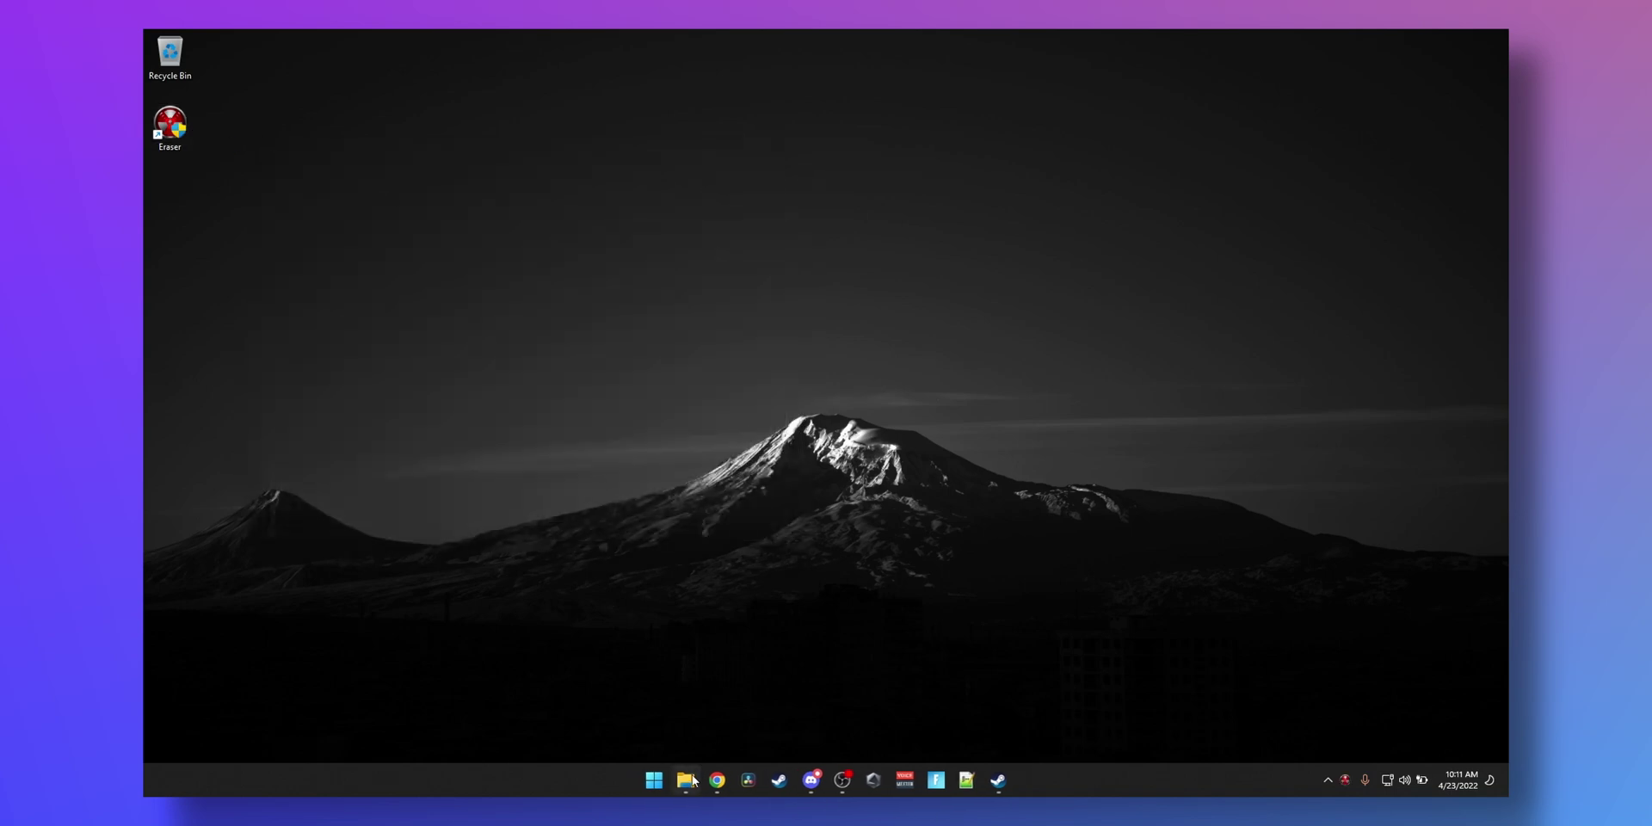
- Browse This PC > My Book (Y:) > VideoLibrary > Plex > Movies in a maximized window
left_click(685, 780)
left_click(914, 310)
key("super+Up")
left_click(863, 233)
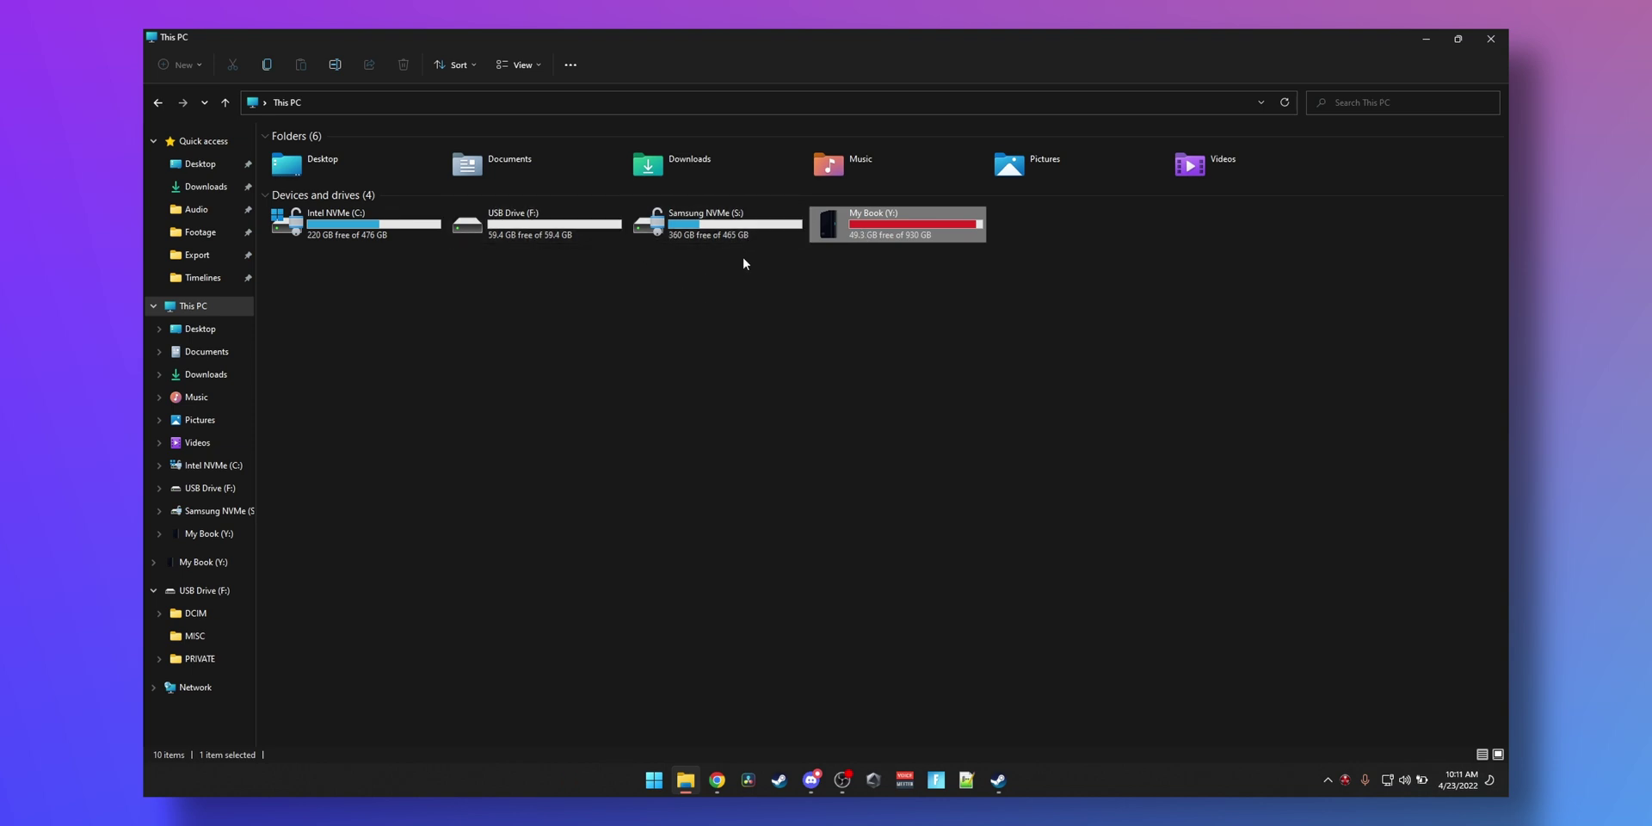
double_click(850, 234)
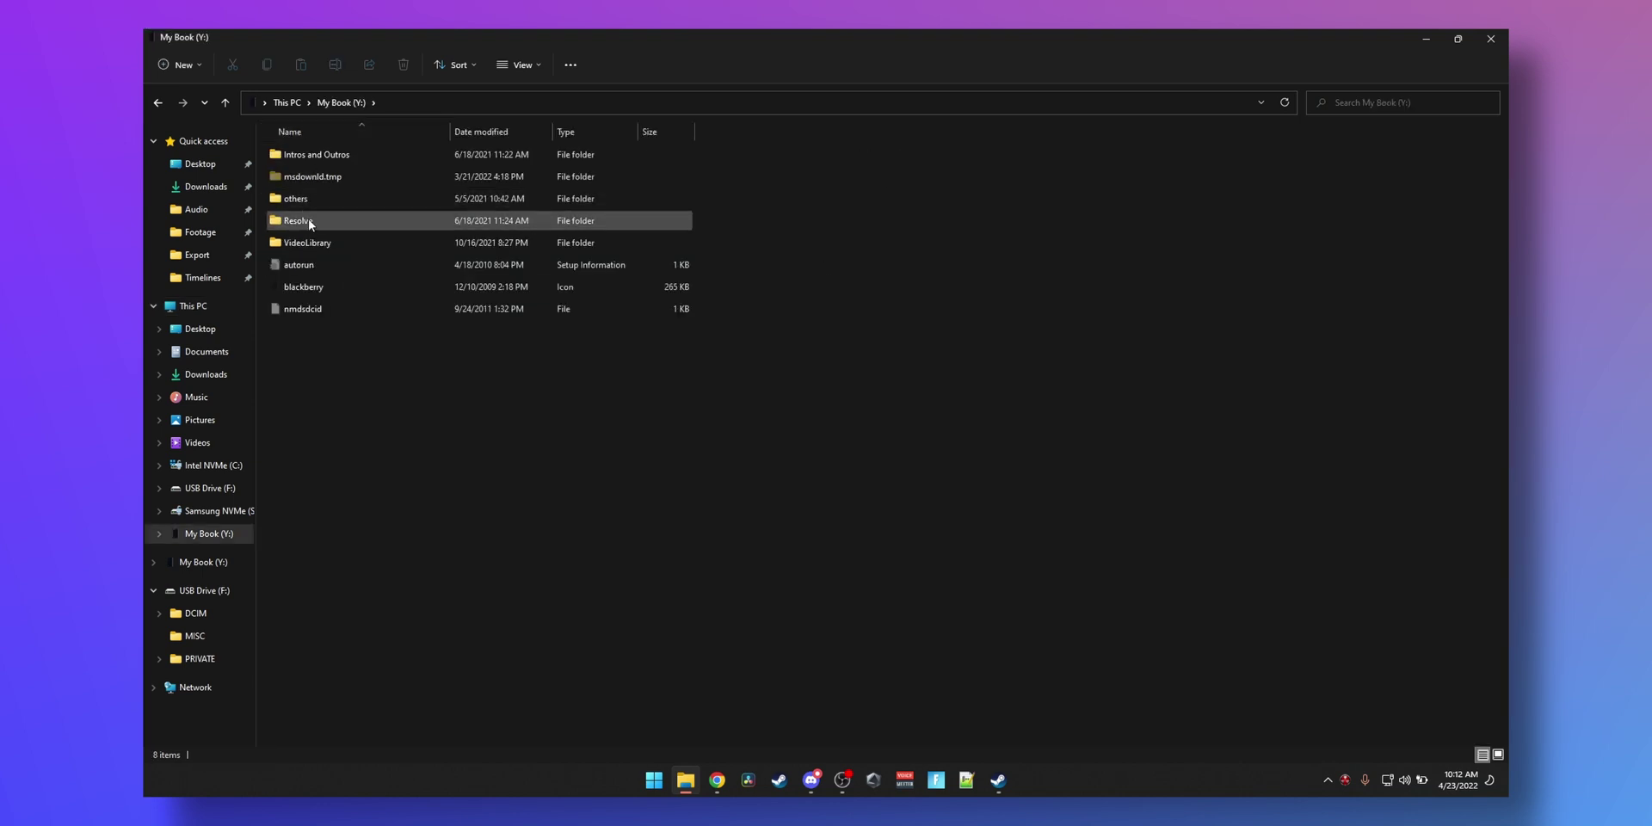
double_click(302, 246)
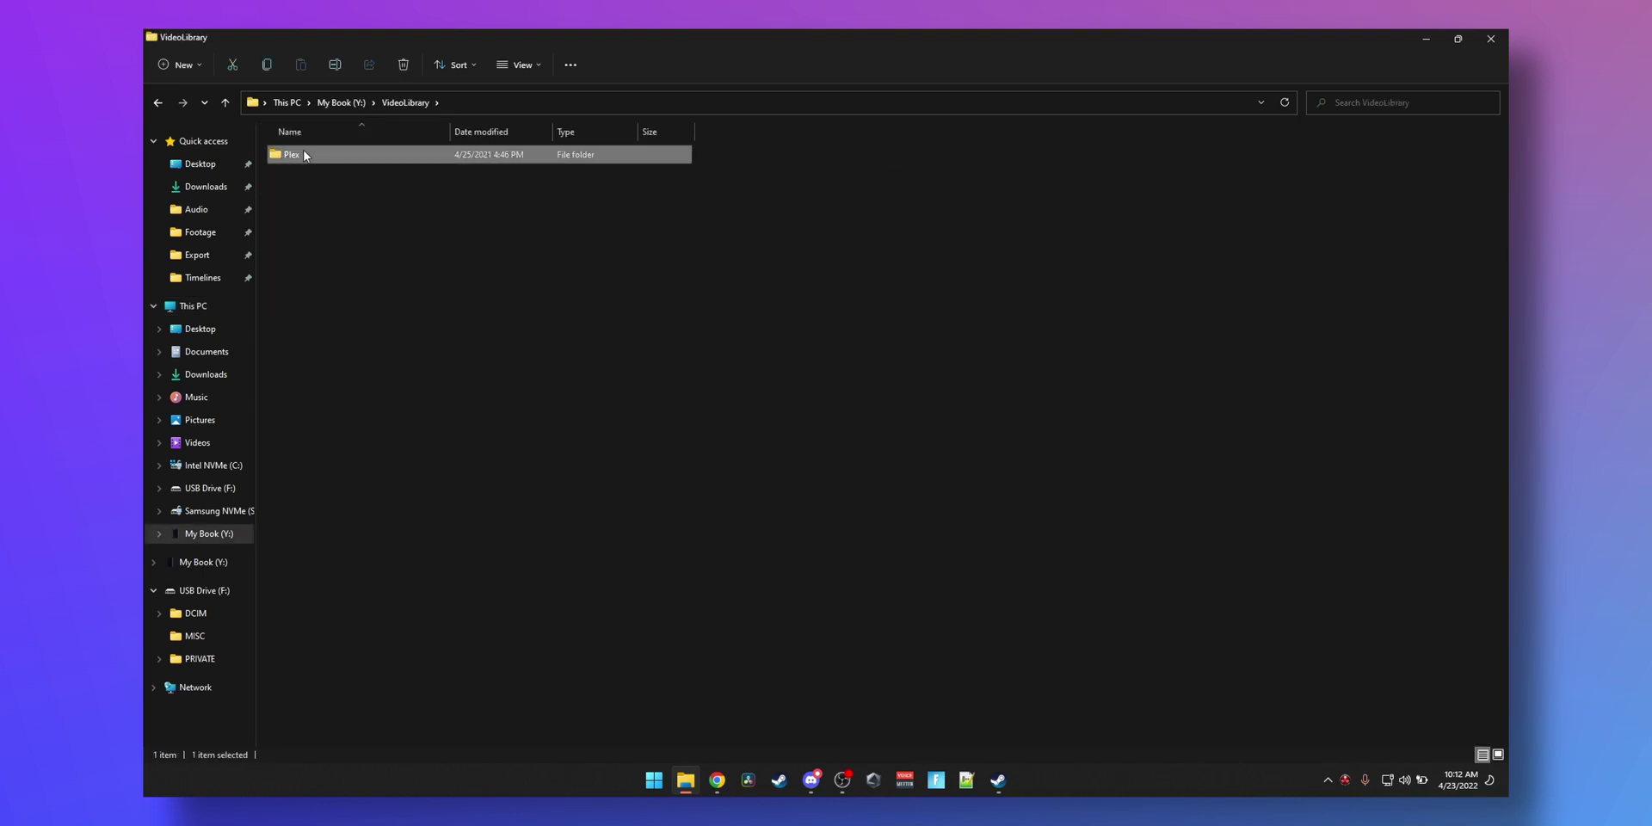
double_click(318, 154)
double_click(320, 157)
left_click(484, 103)
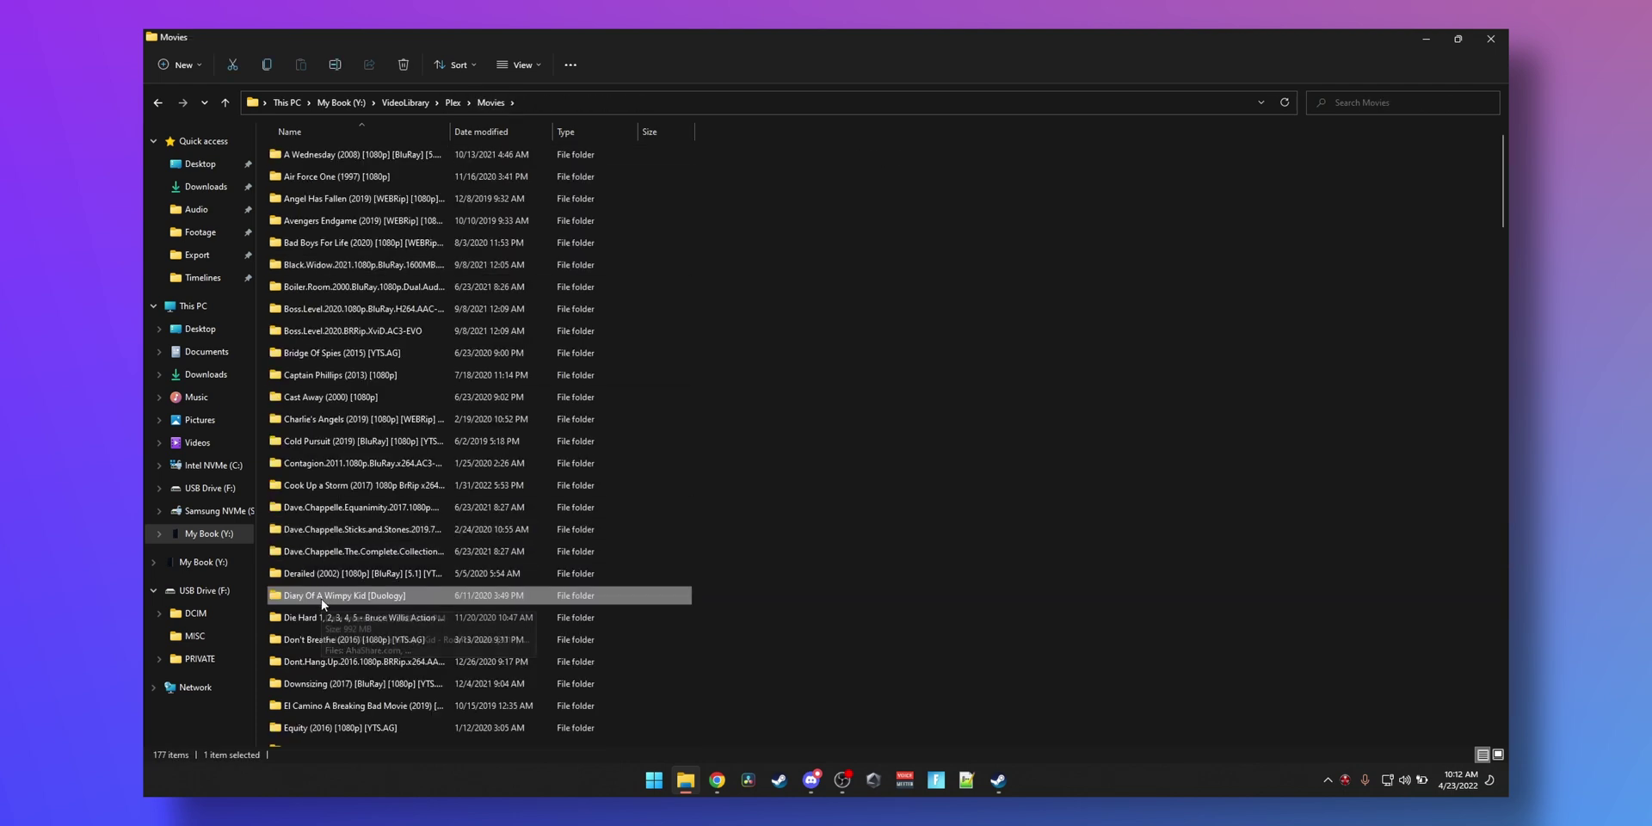
- Queue an Eraser erase of the Diary Of A Wimpy Kid [Duology] folder to run immediately
right_click(321, 599)
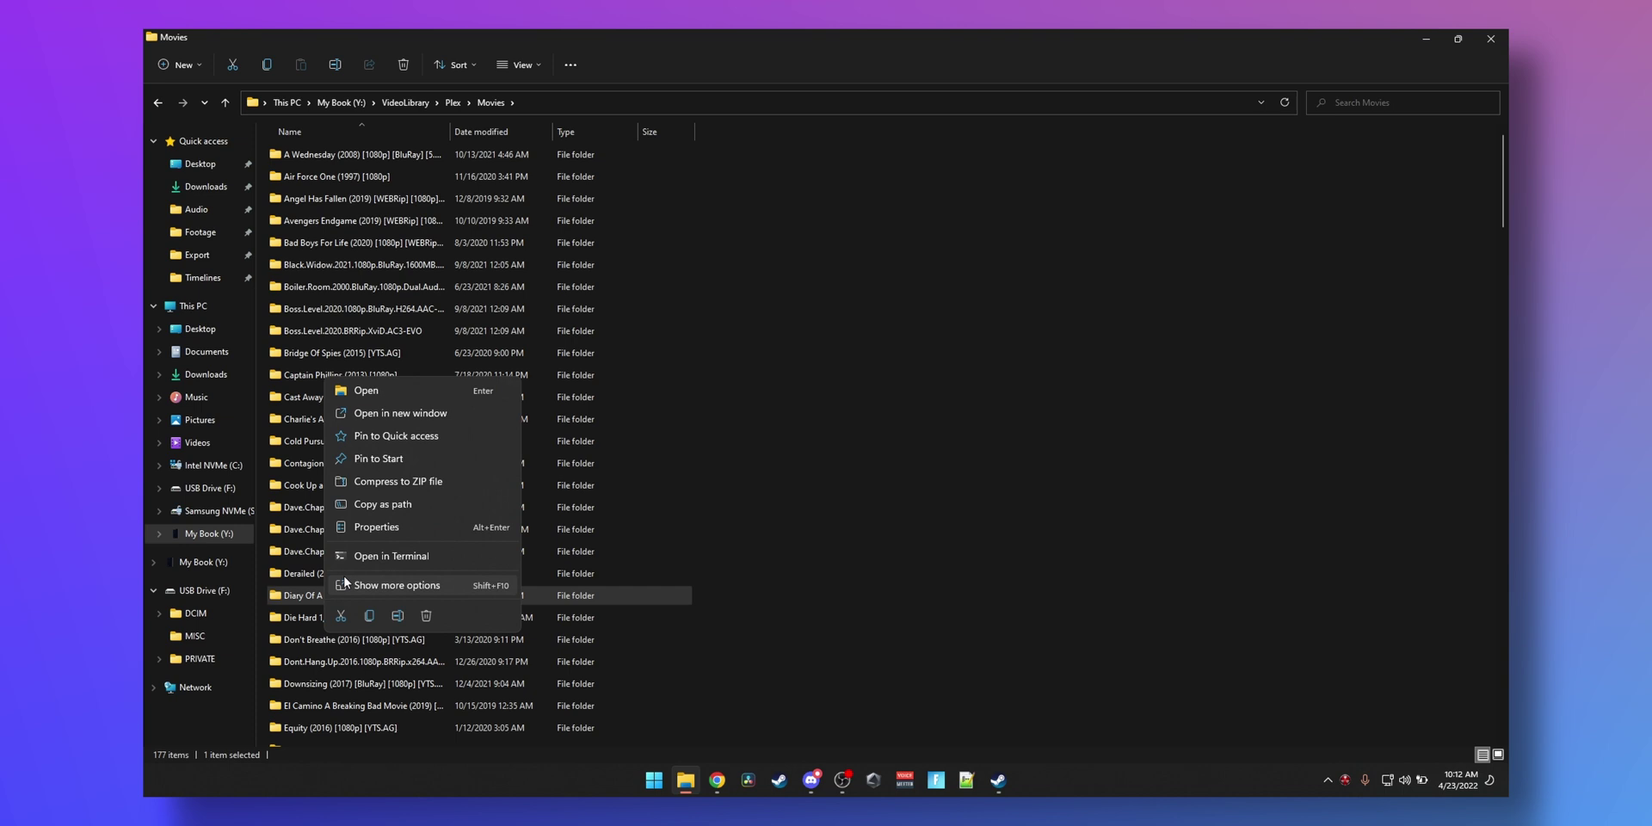
left_click(368, 584)
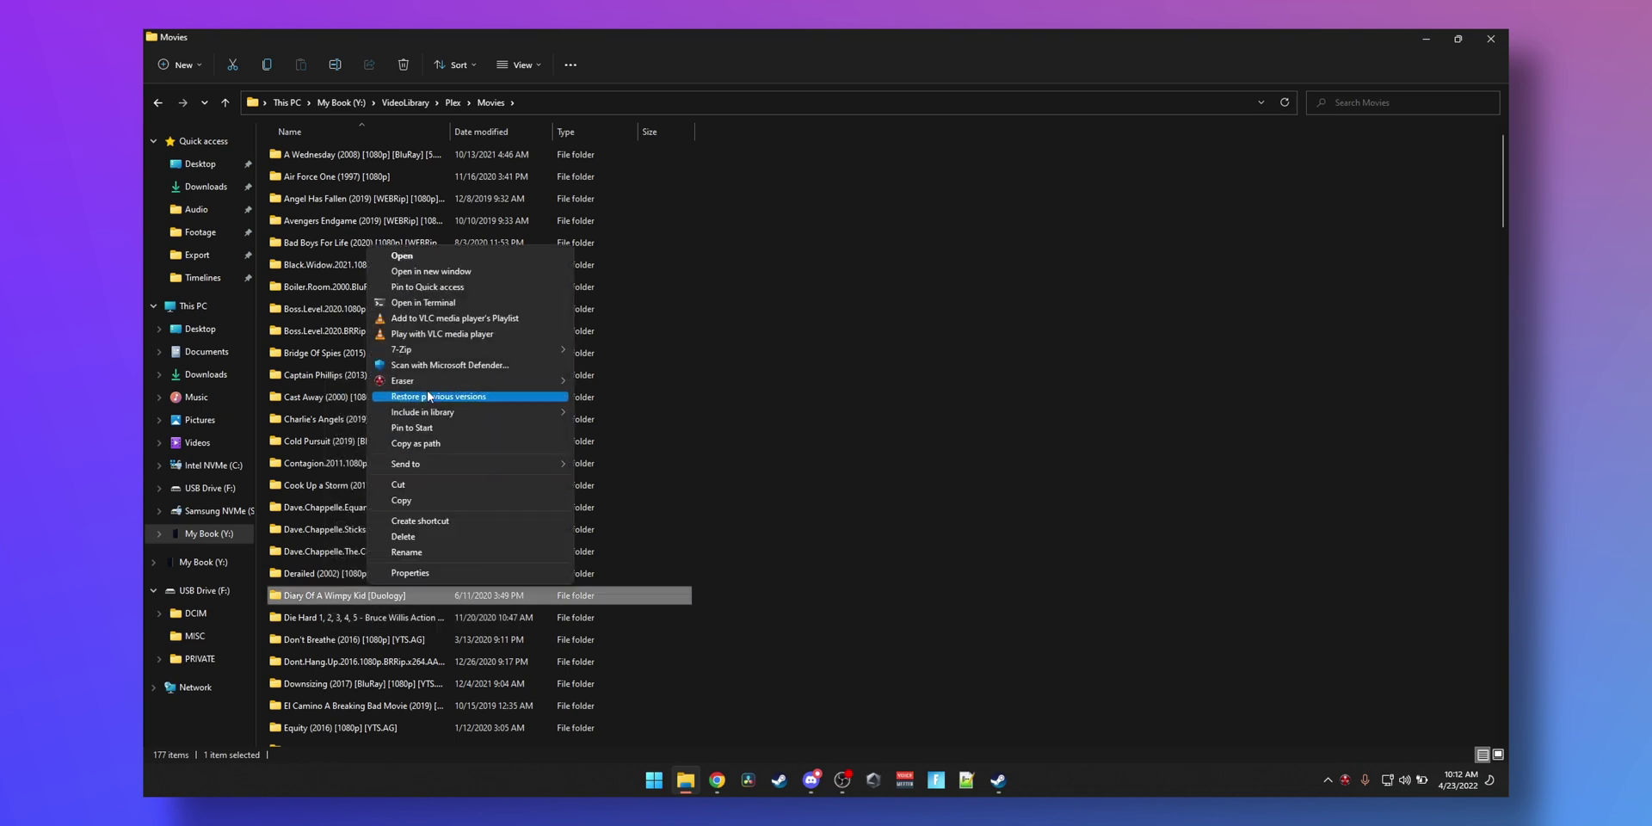
mouse_move(464, 380)
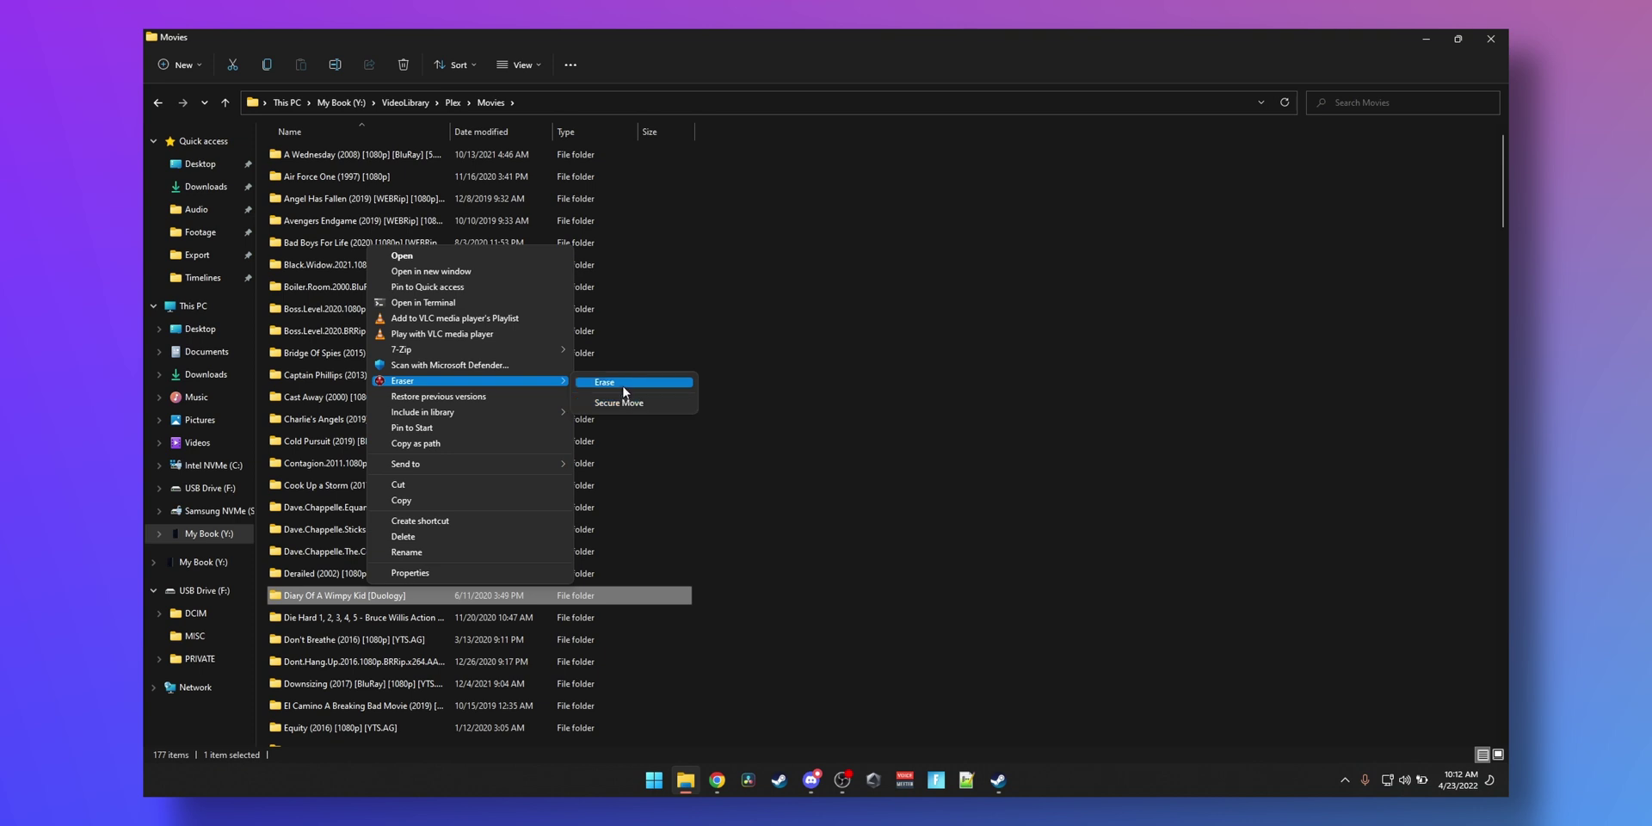
left_click(624, 392)
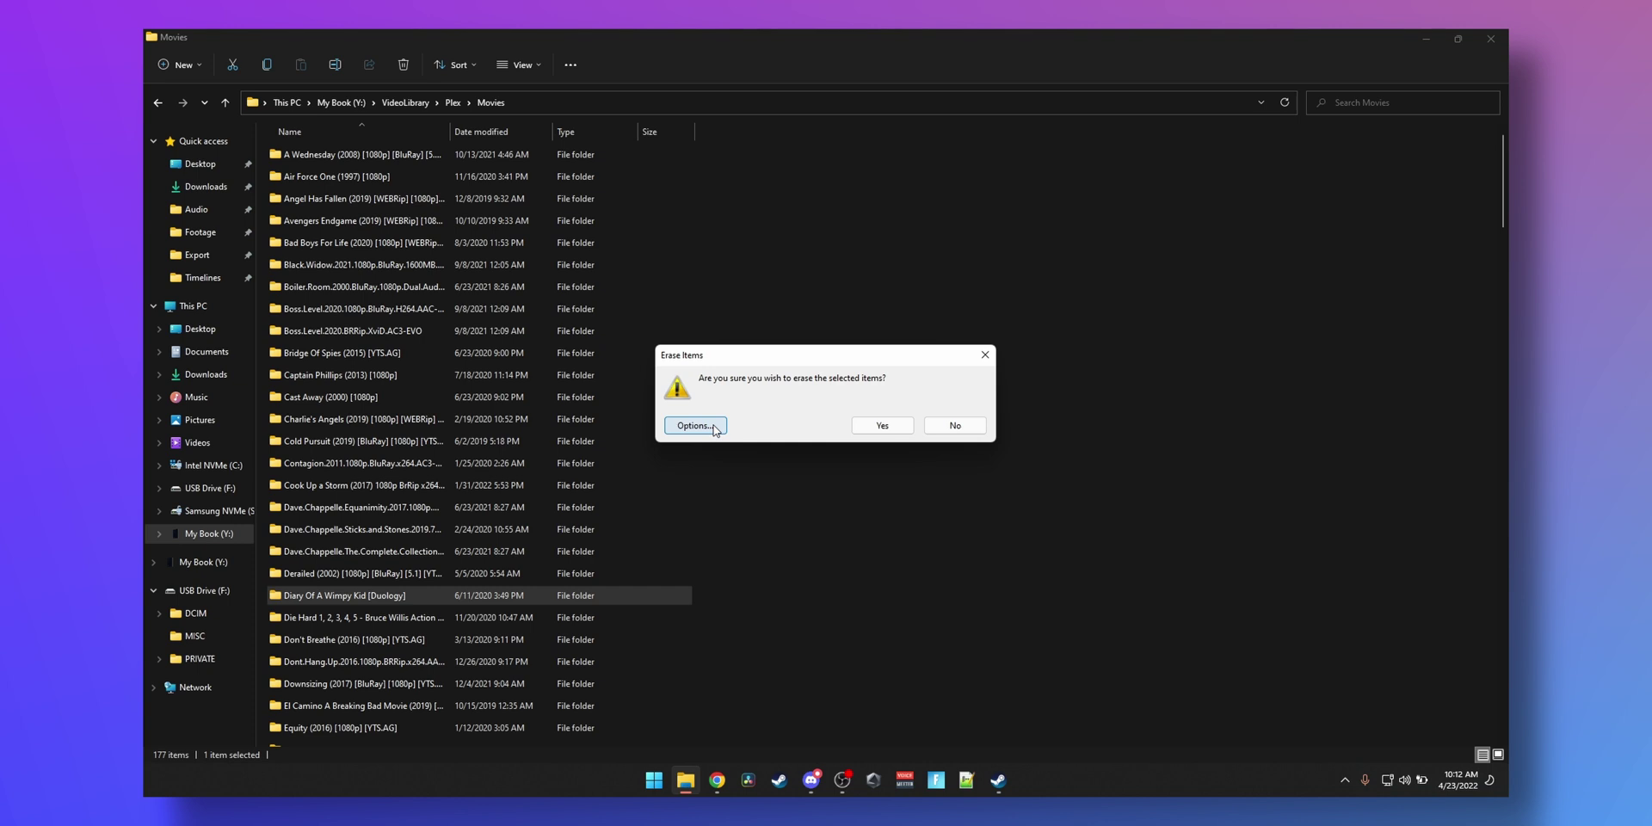
left_click(695, 425)
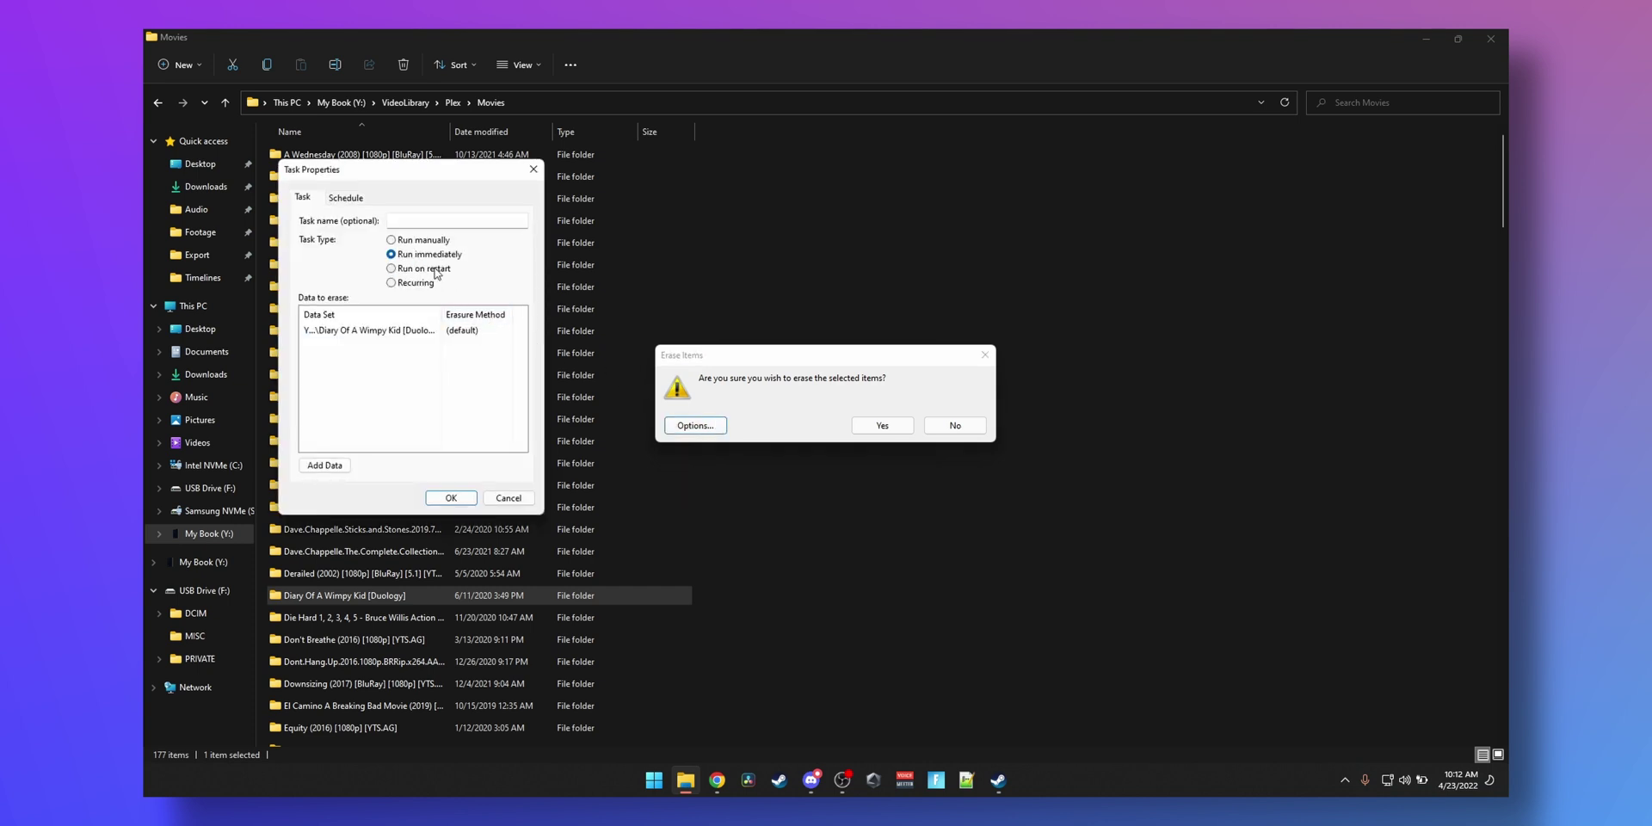
left_click(451, 497)
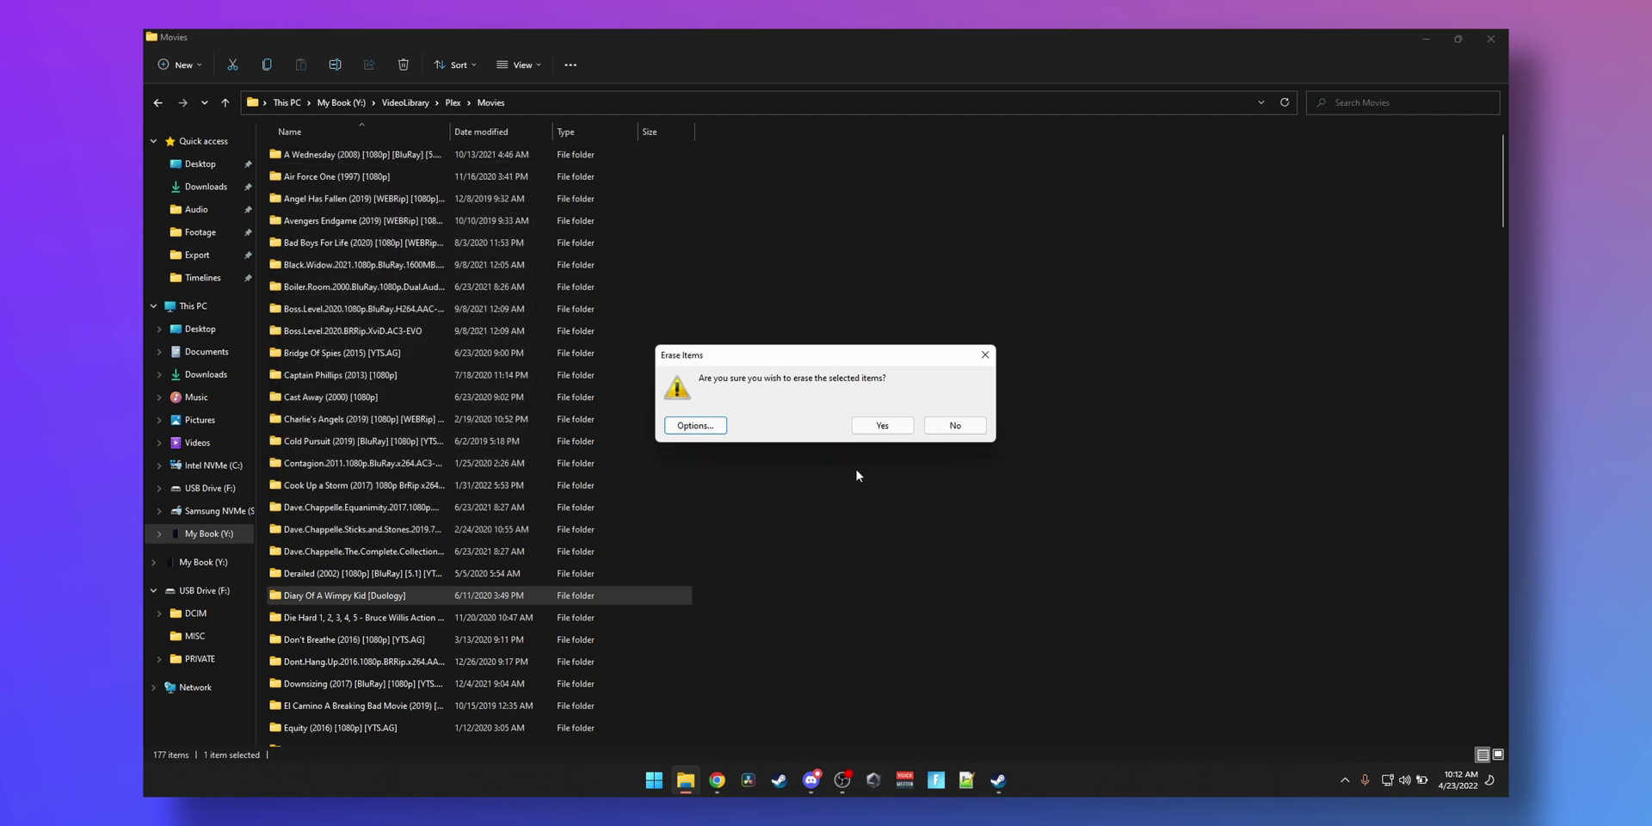
- Confirm erasing the Diary Of A Wimpy Kid [Duology] folder so the Eraser task starts running
left_click(904, 425)
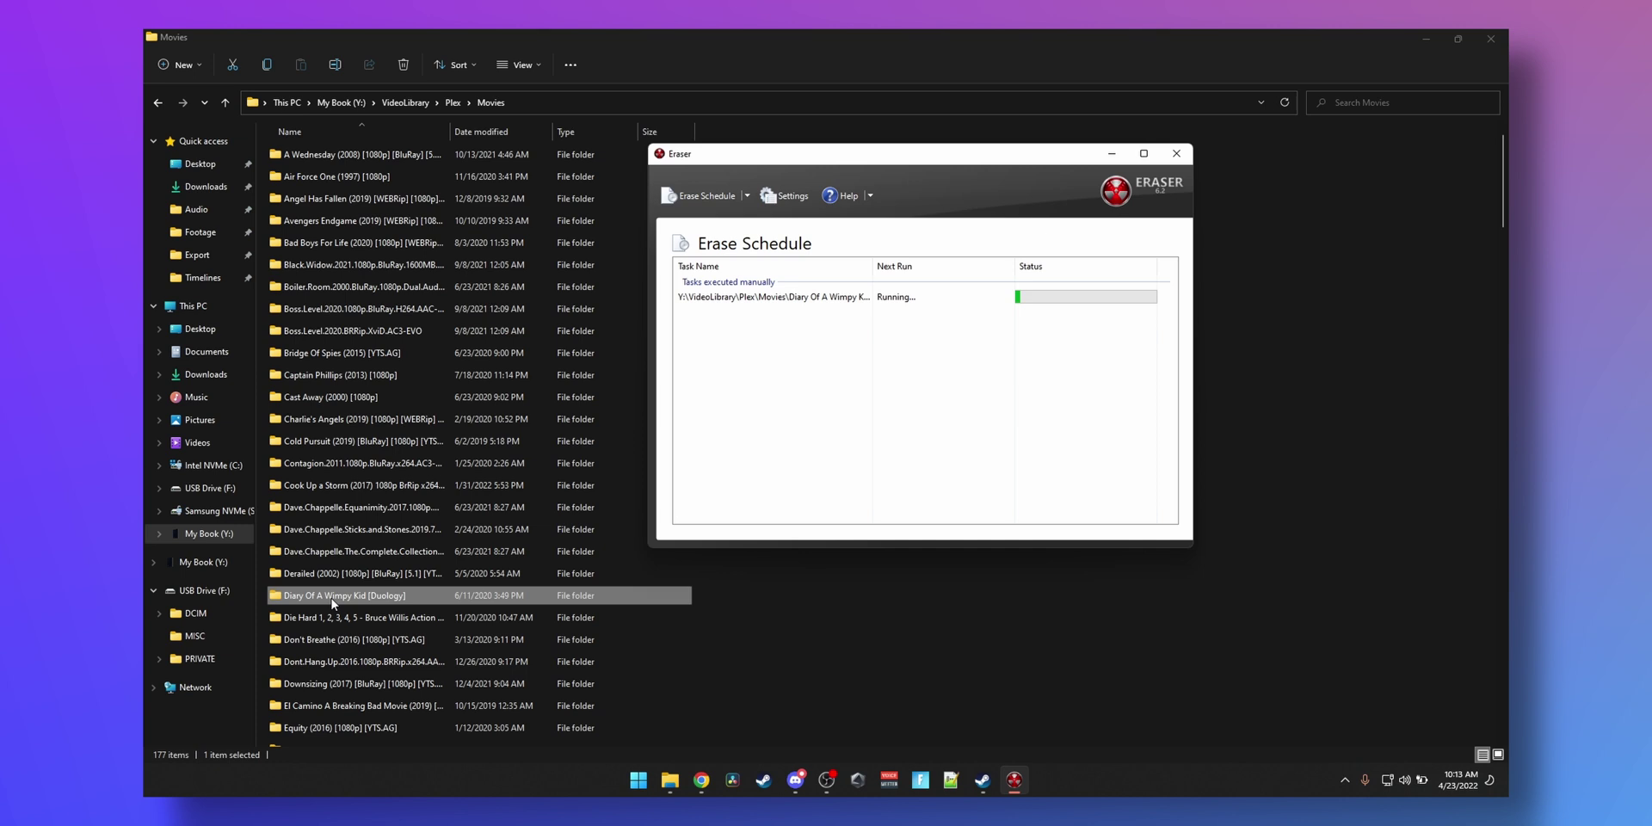
- From the desktop, open Device Manager and select the Intel NVMe SSD under Disk drives
left_click(1114, 157)
key("super+d")
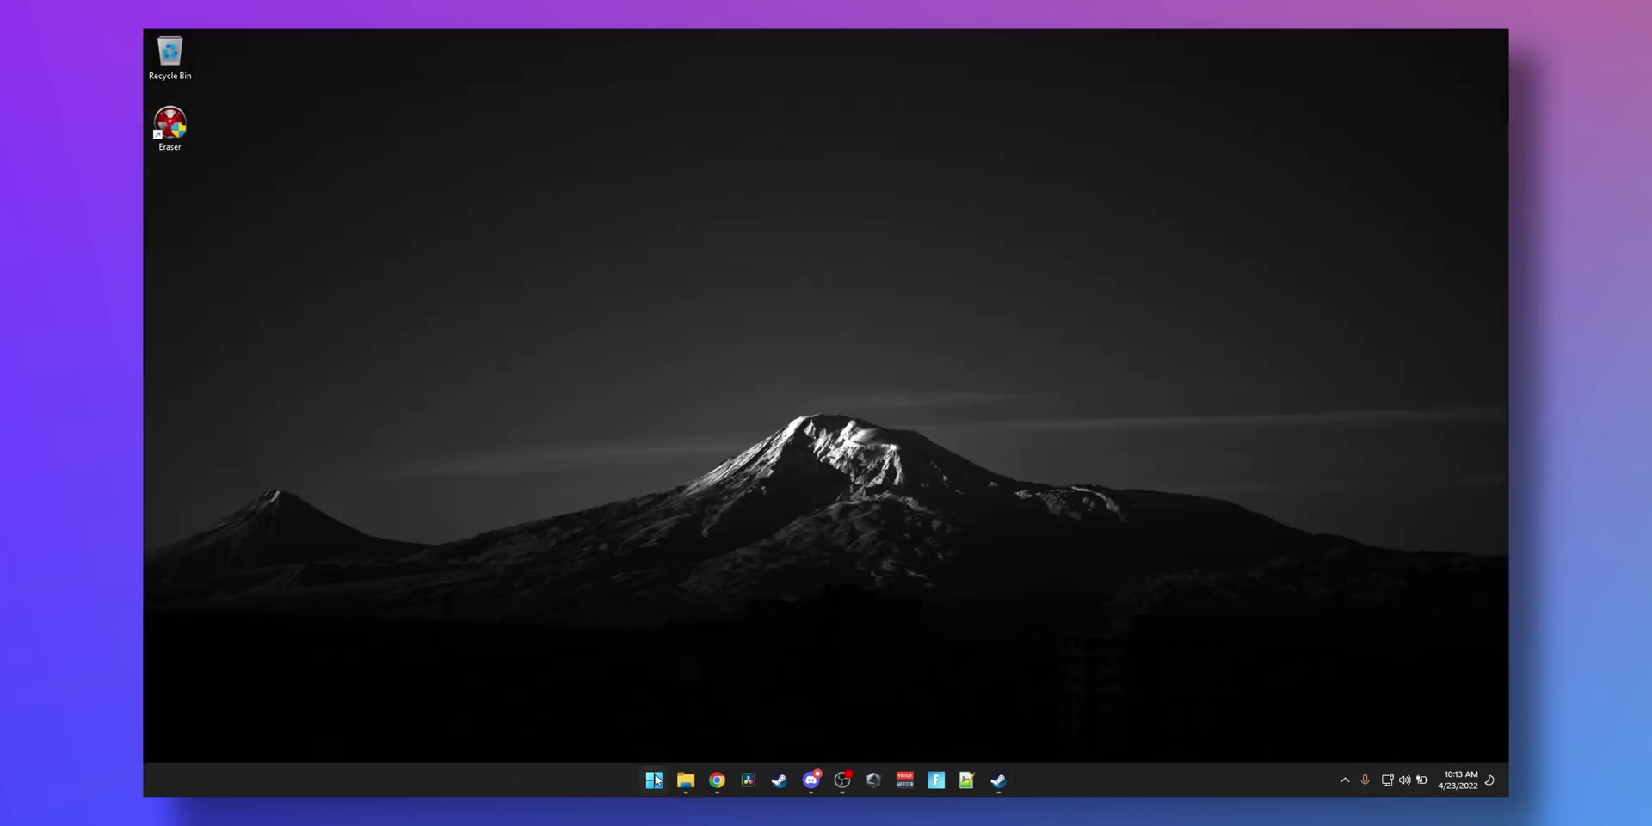
right_click(654, 779)
left_click(647, 472)
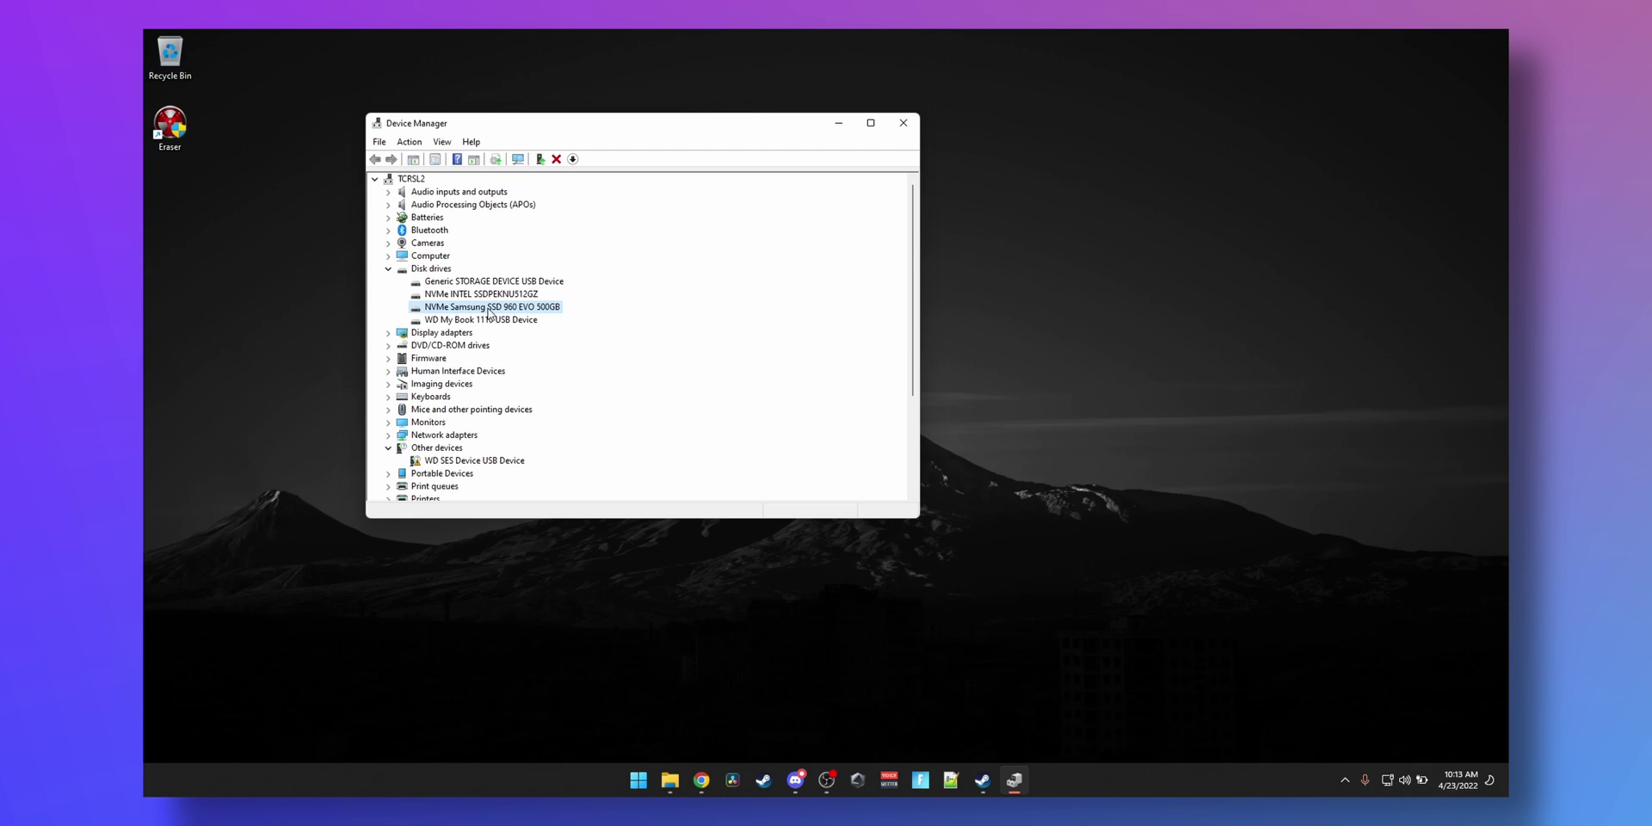
left_click(481, 295)
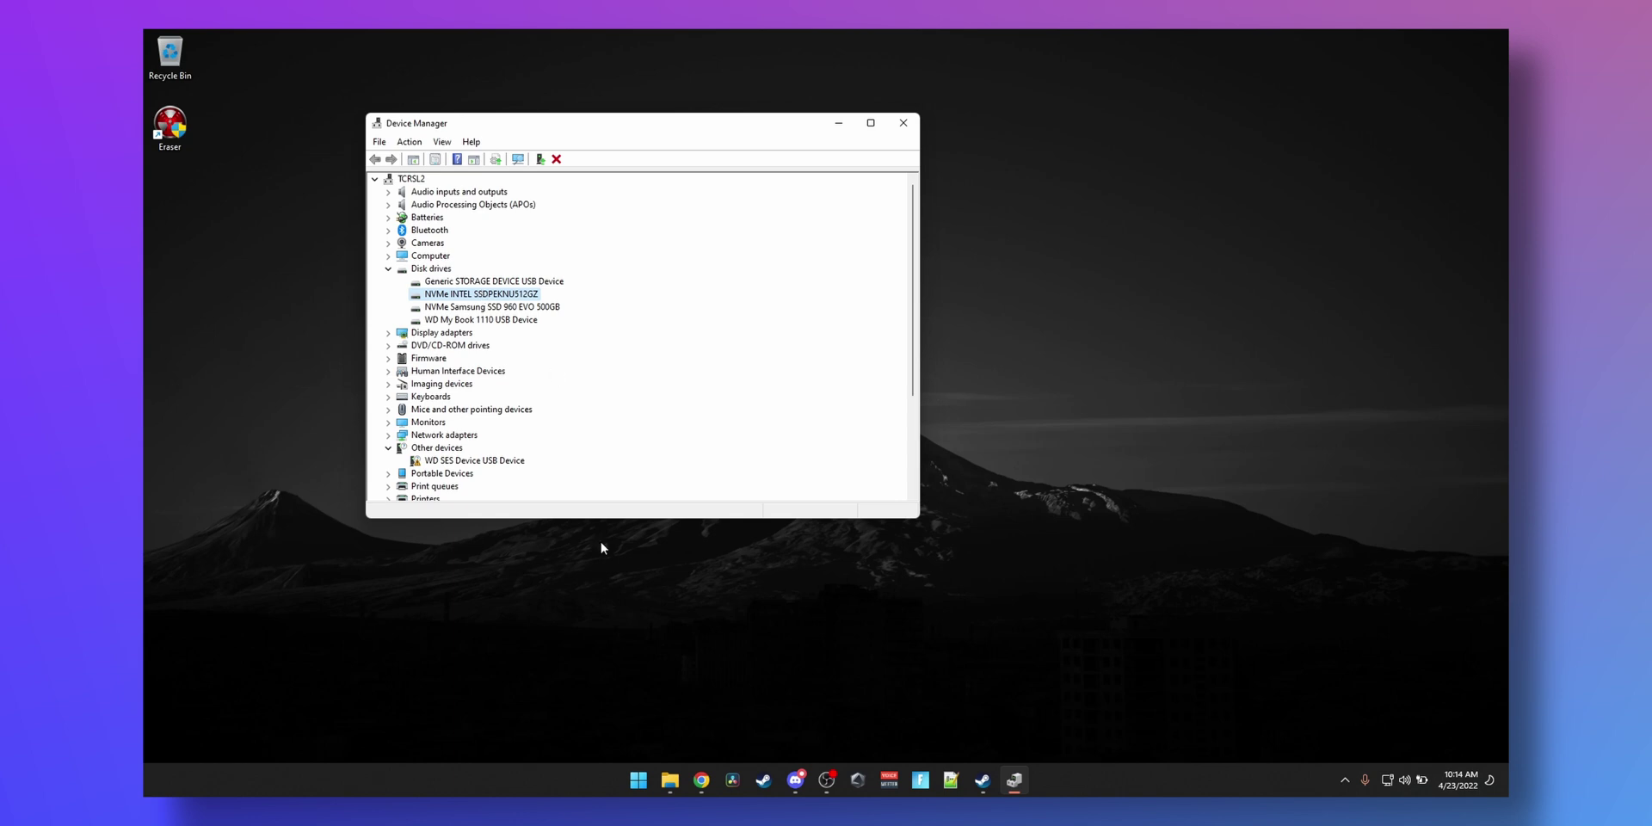
left_click(701, 781)
- Search 'recuva' in a new Chrome tab and accept the cookie banner on CCleaner's Recuva page
key("ctrl+t")
type("recuva")
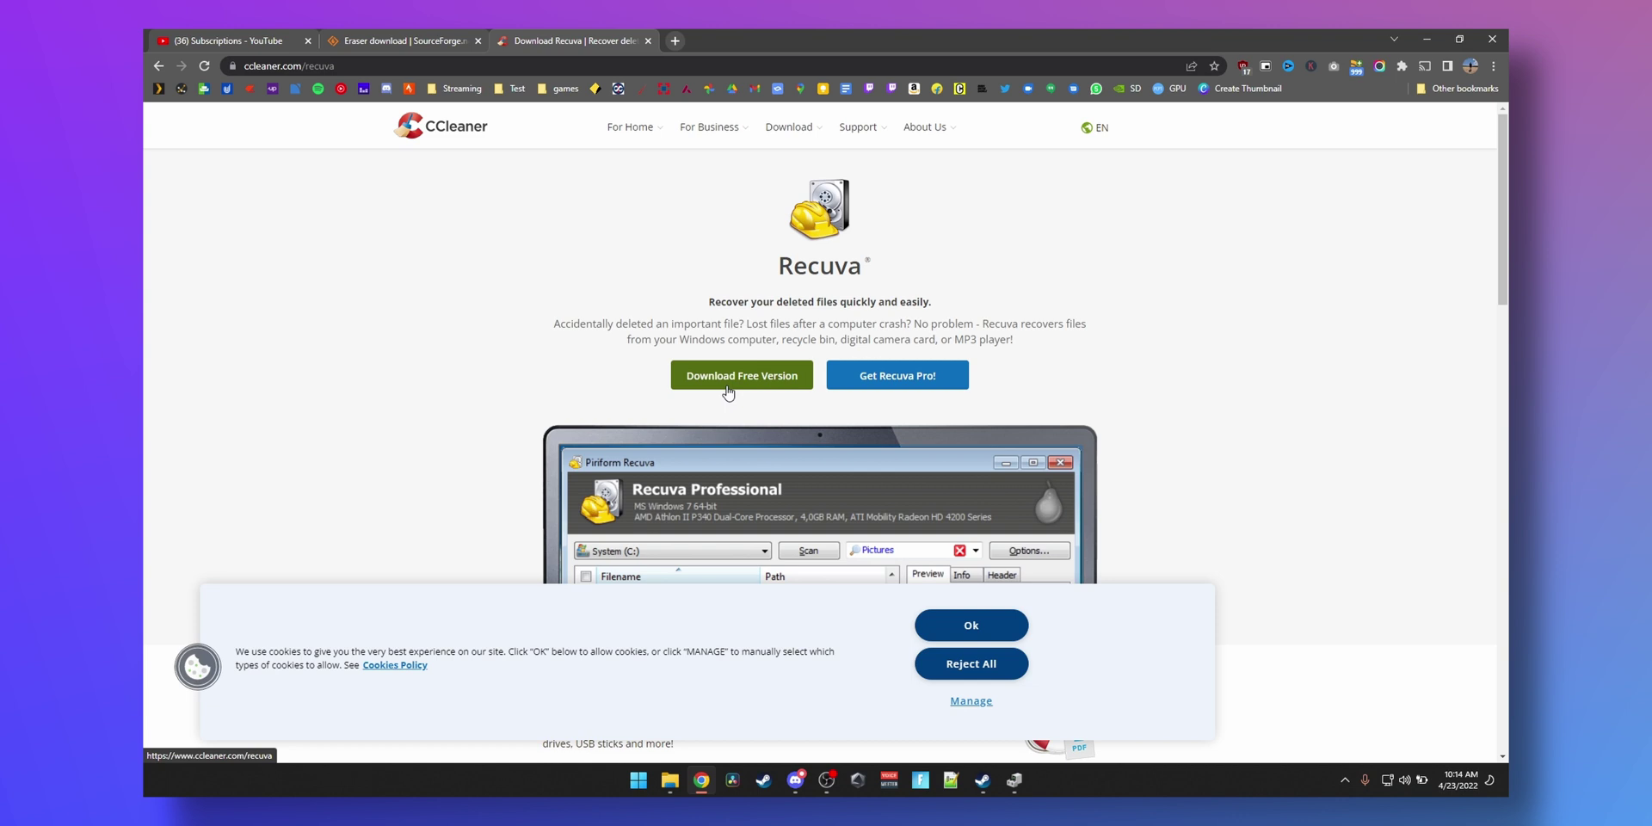
left_click(975, 617)
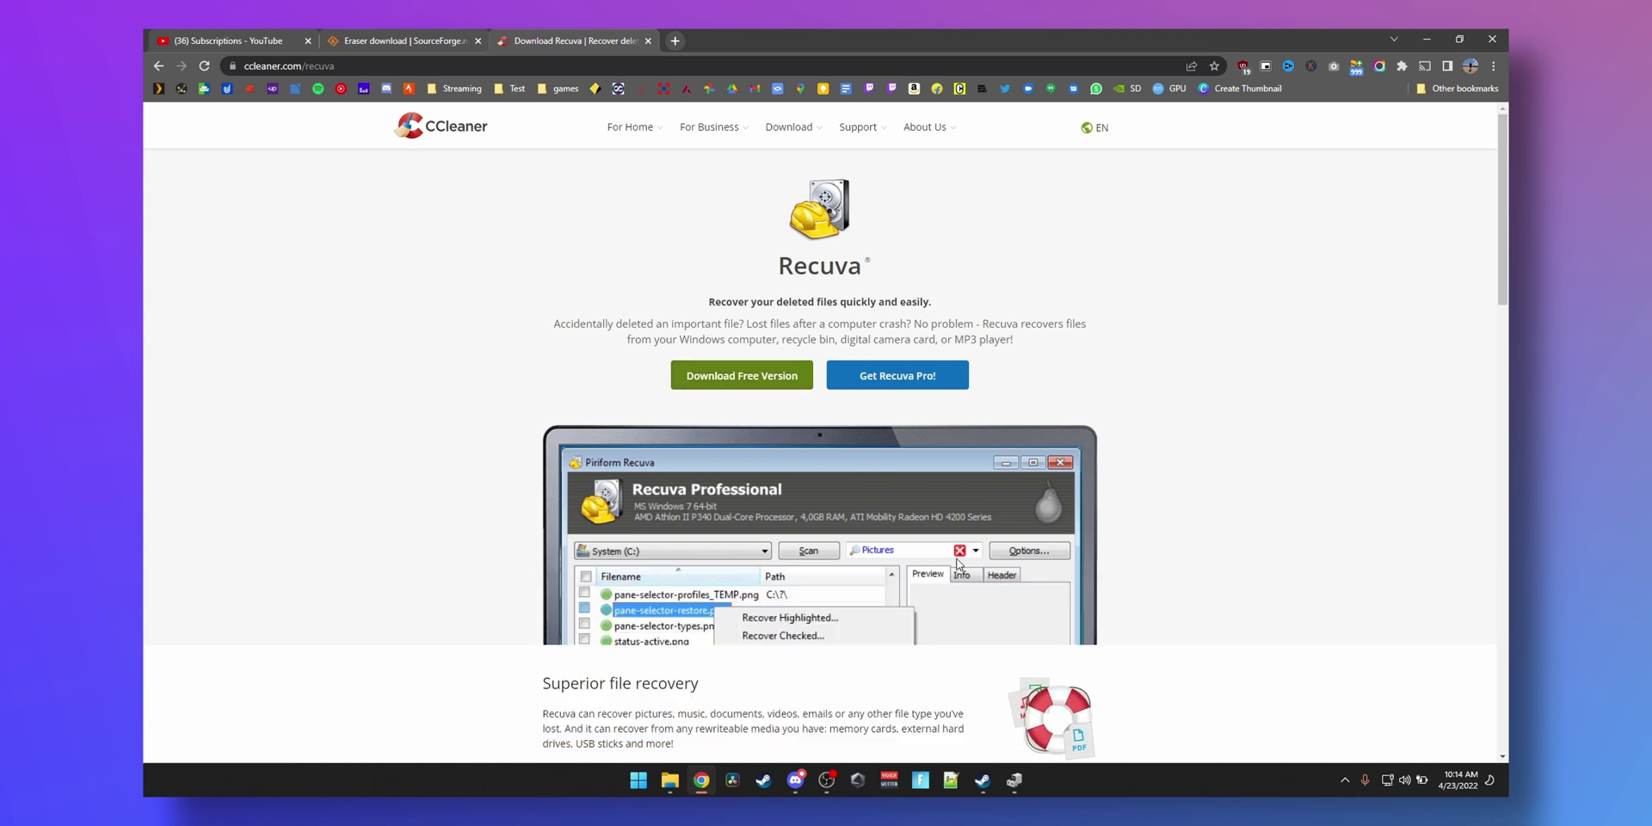